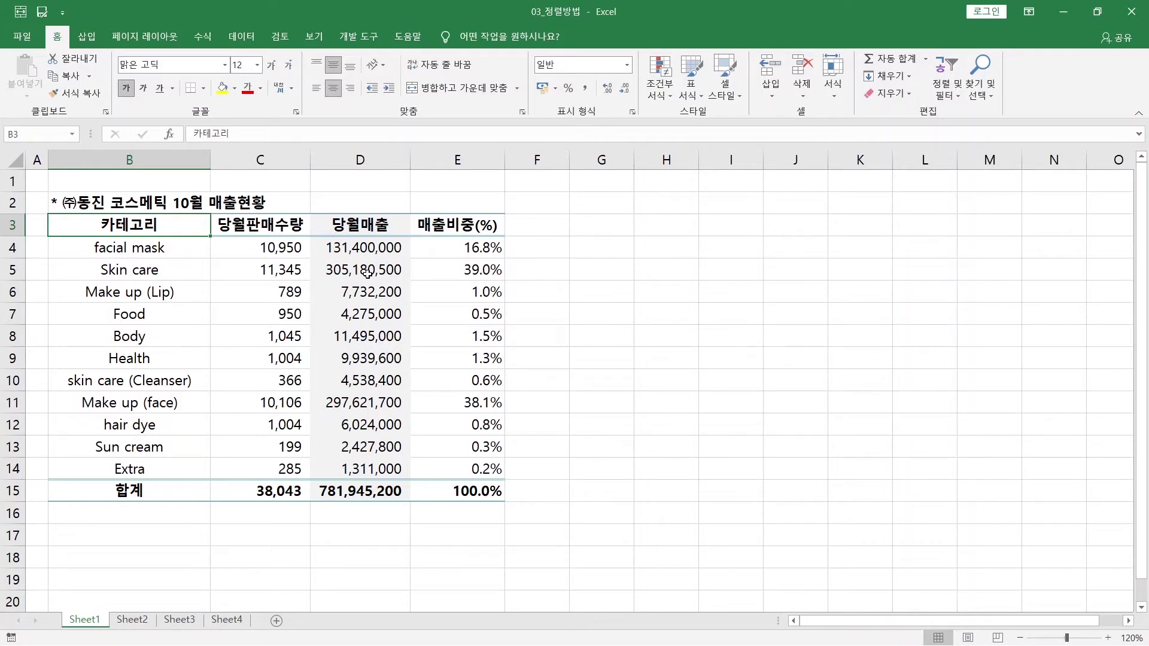
Sort the range B3:E14 on Sheet1 by the cell values of 당월매출 in descending order (내림차순), leaving out the 합계 row.
drag(186, 227, 444, 472)
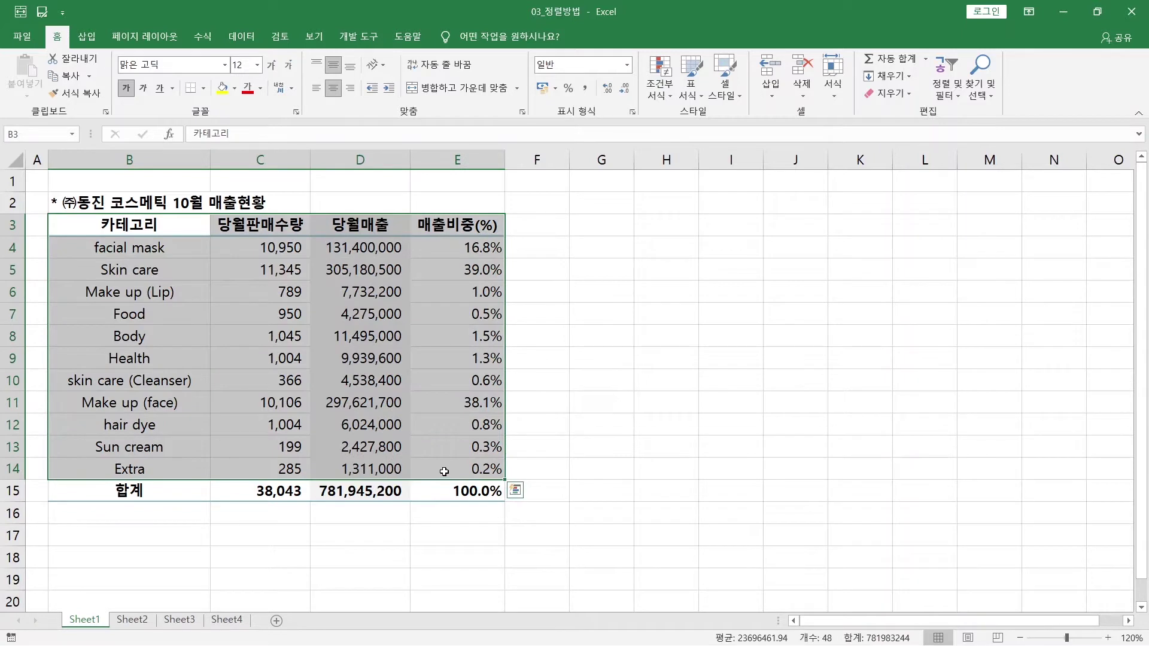
click(242, 37)
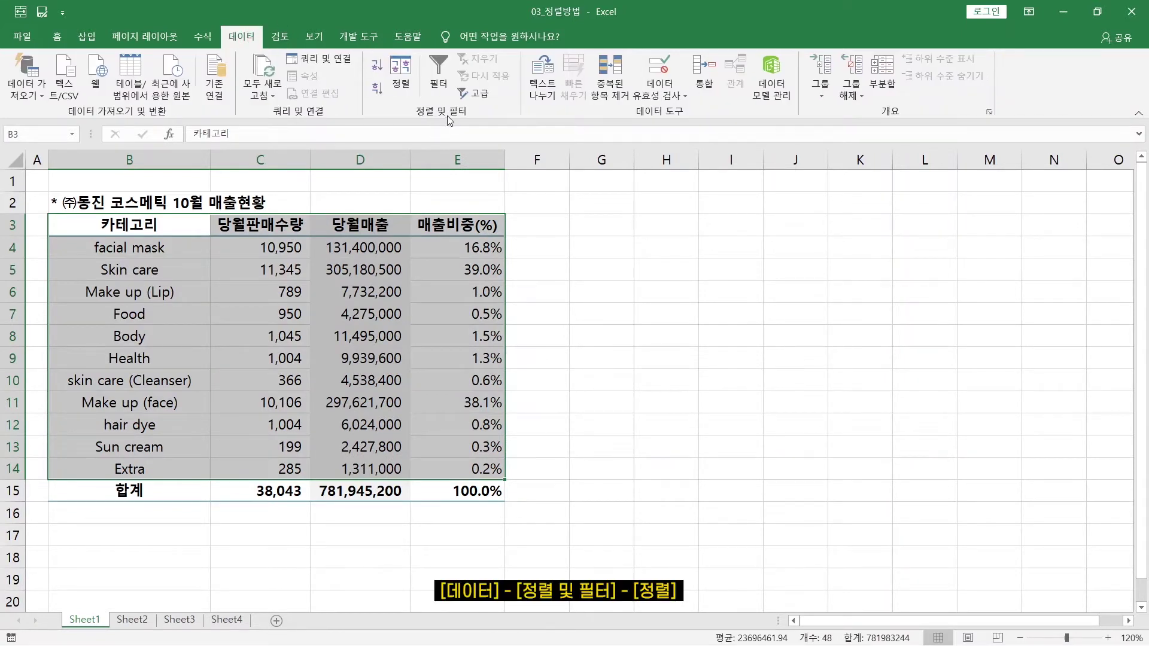
click(409, 74)
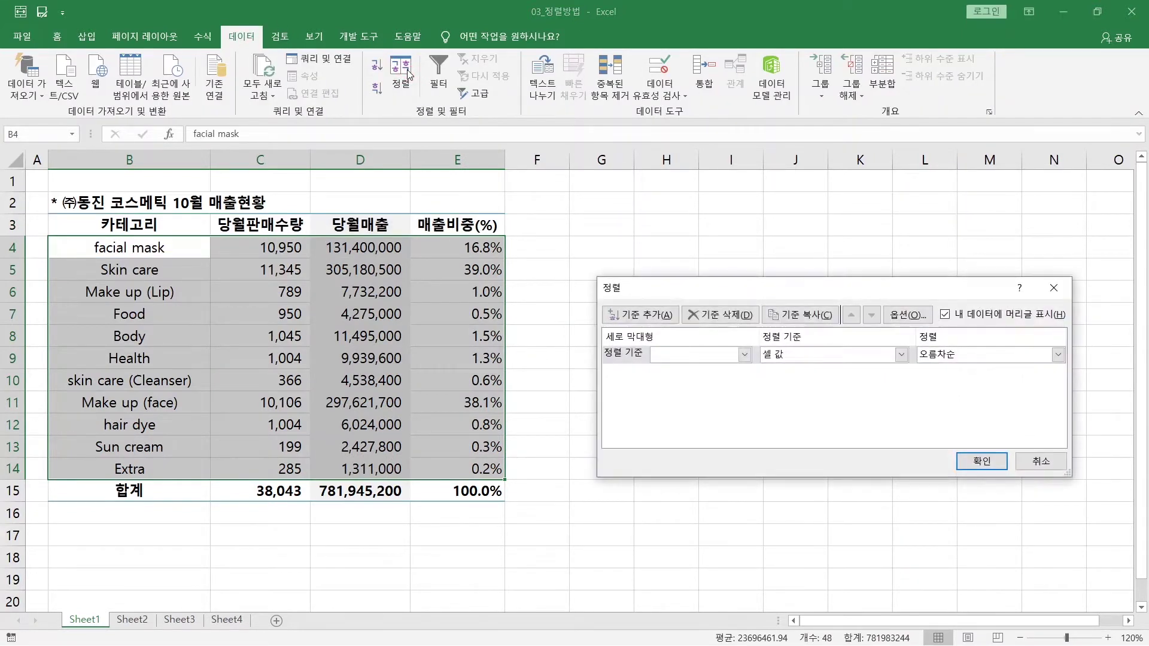
click(824, 293)
drag(825, 292, 754, 276)
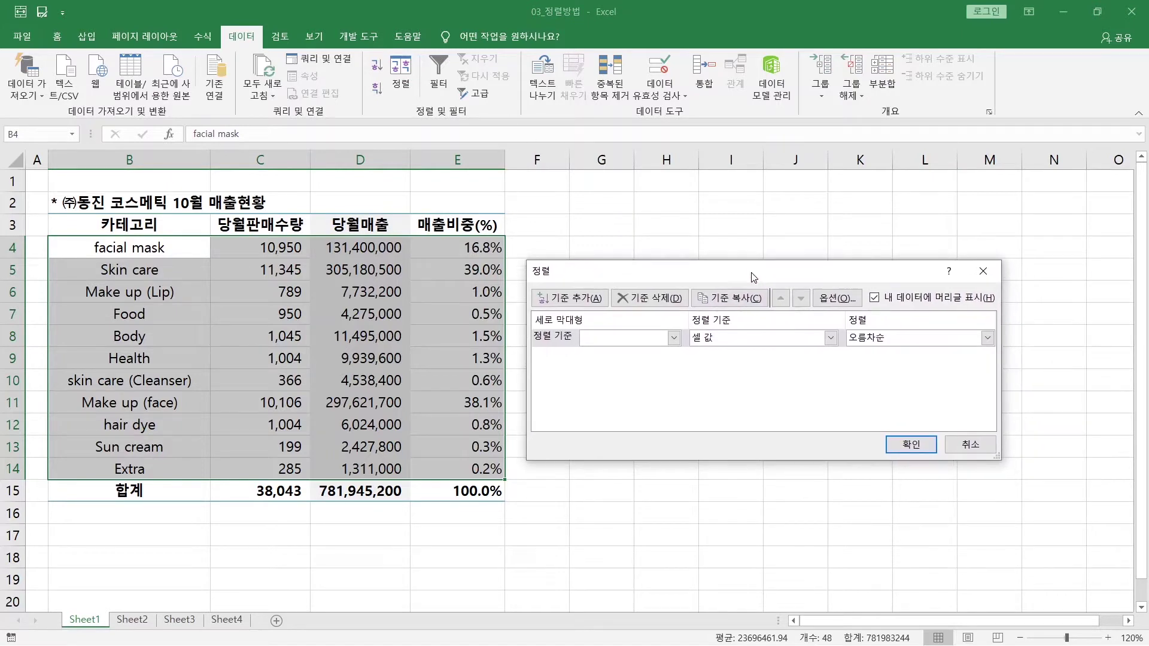
click(674, 338)
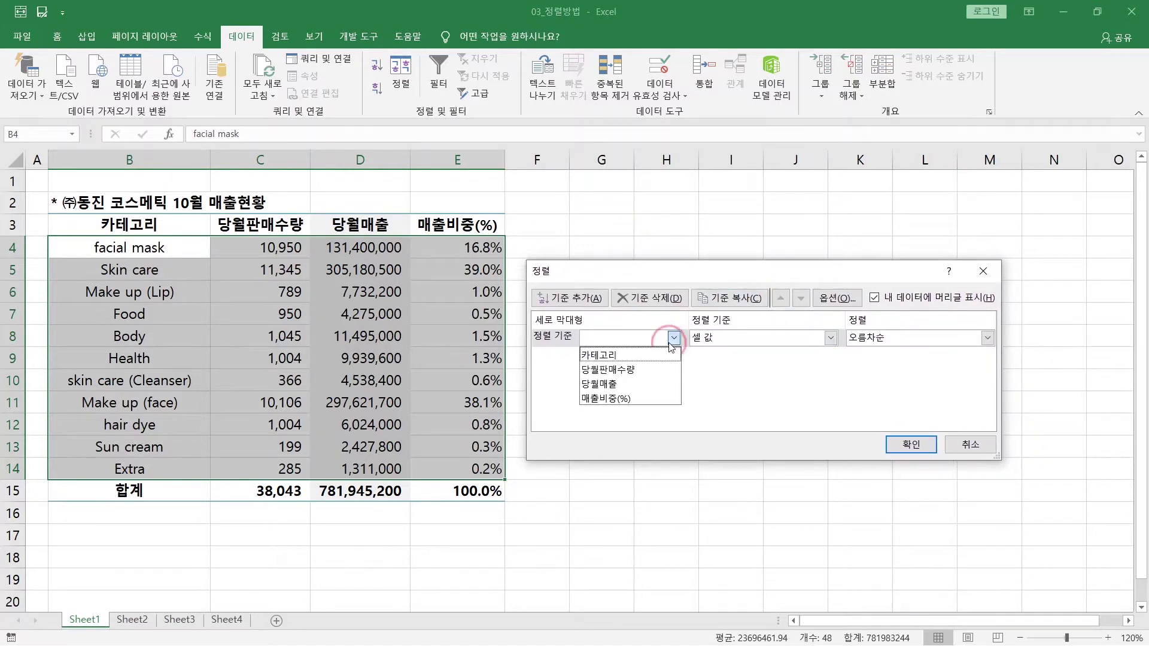
click(666, 384)
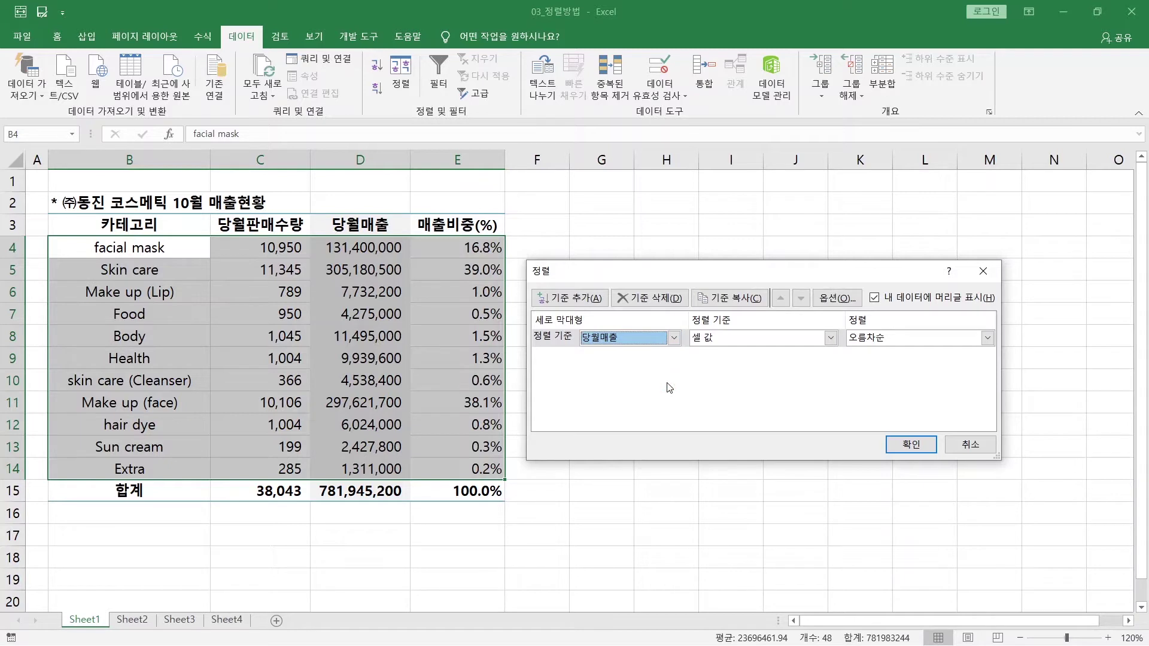
click(987, 338)
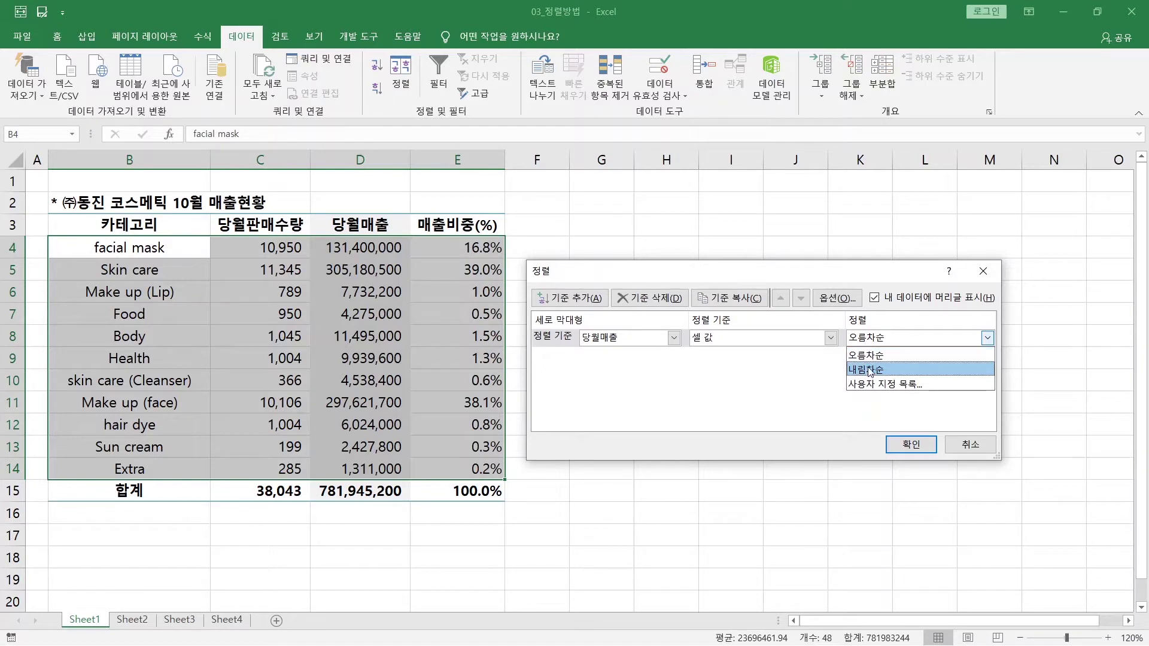
click(870, 371)
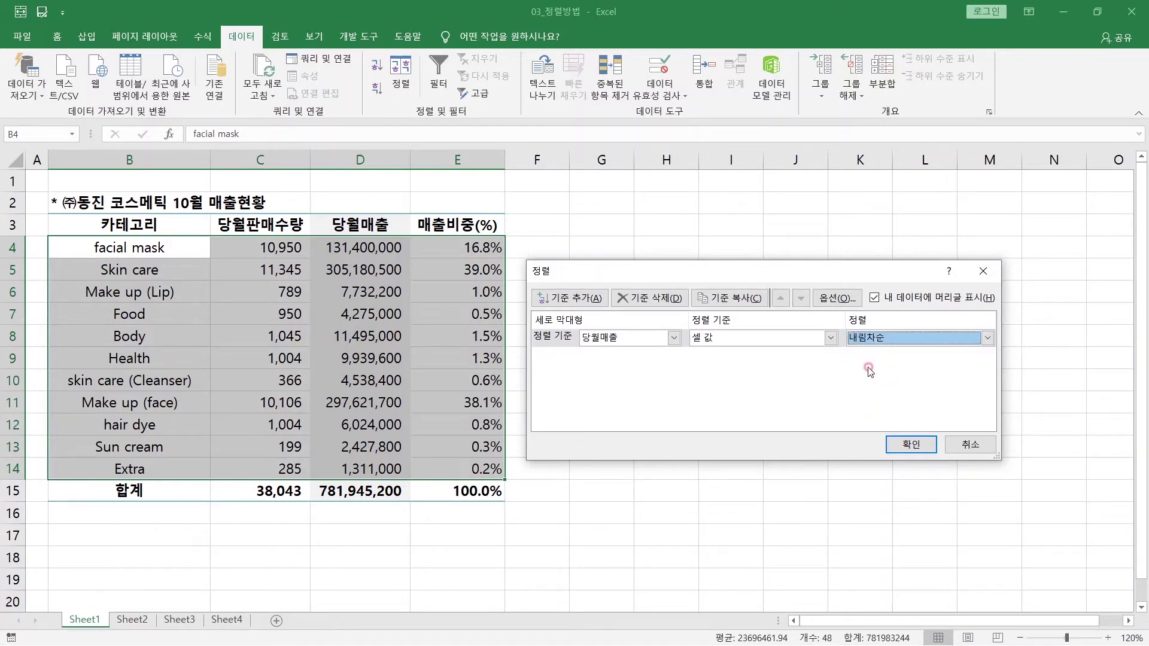
click(904, 449)
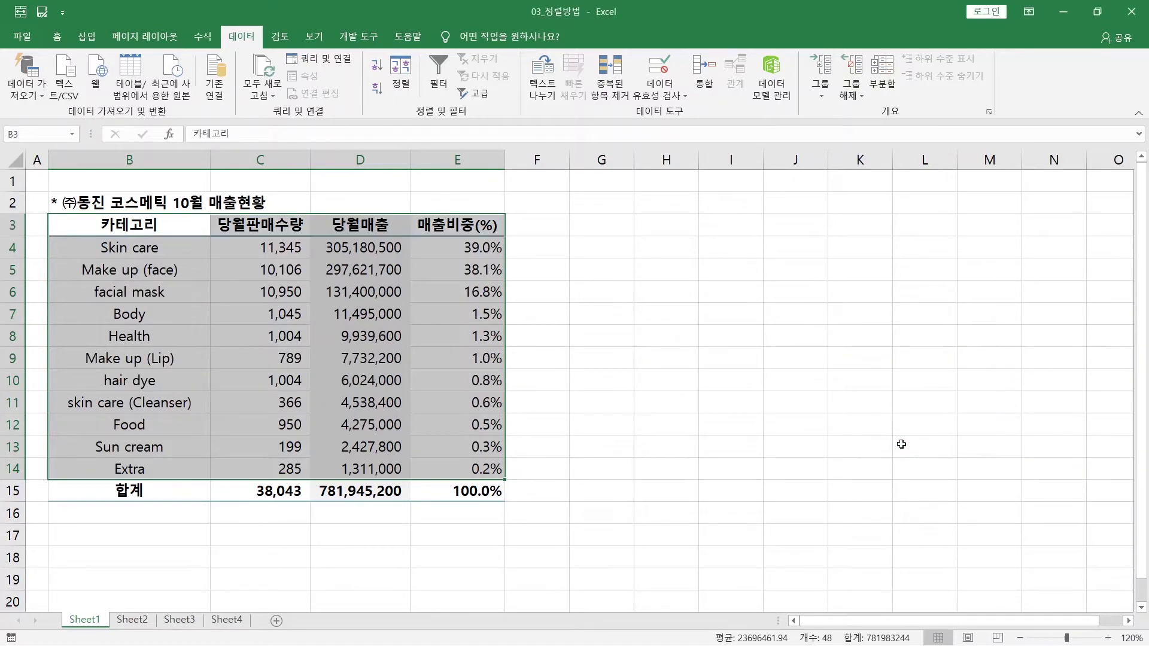
click(336, 250)
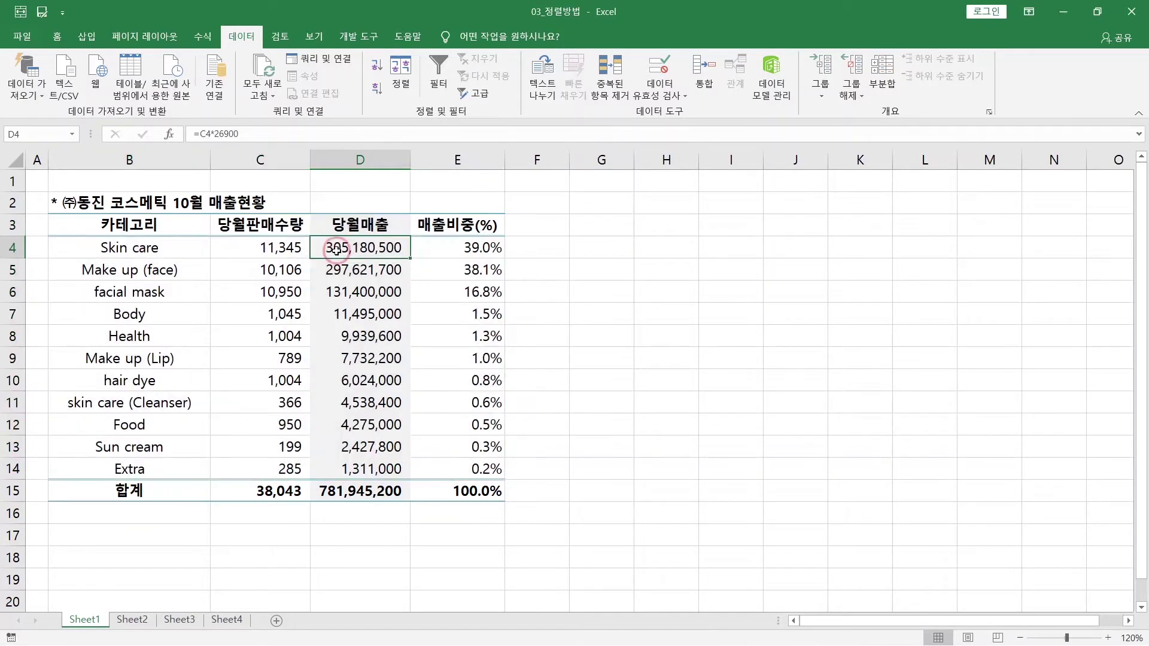
click(367, 471)
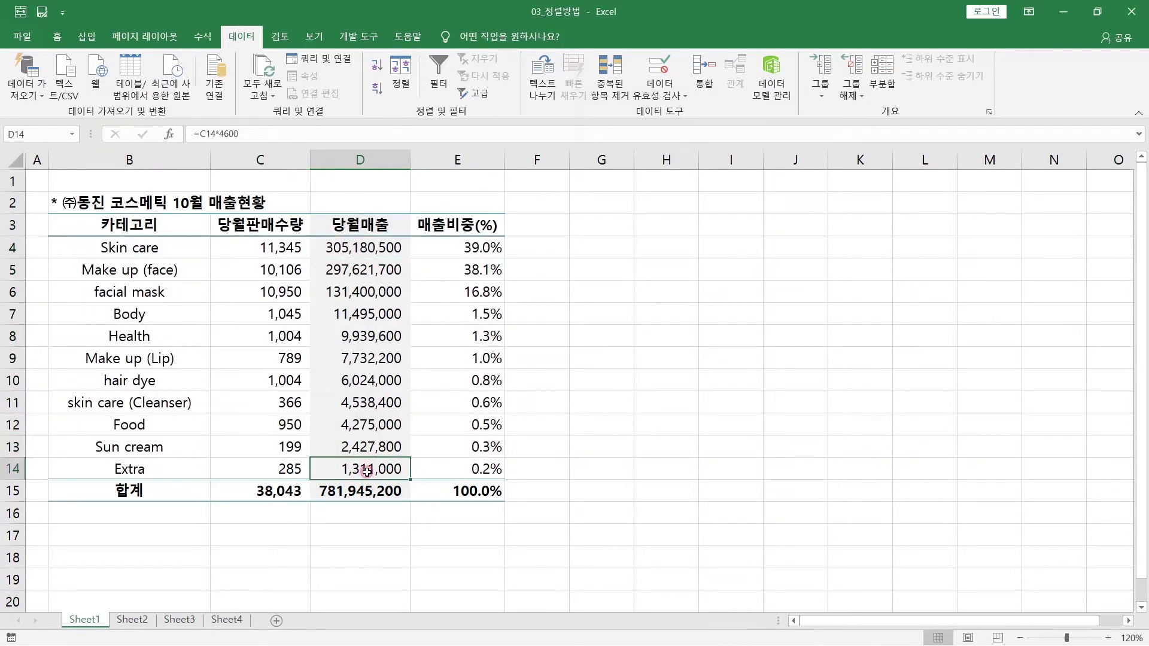
click(172, 249)
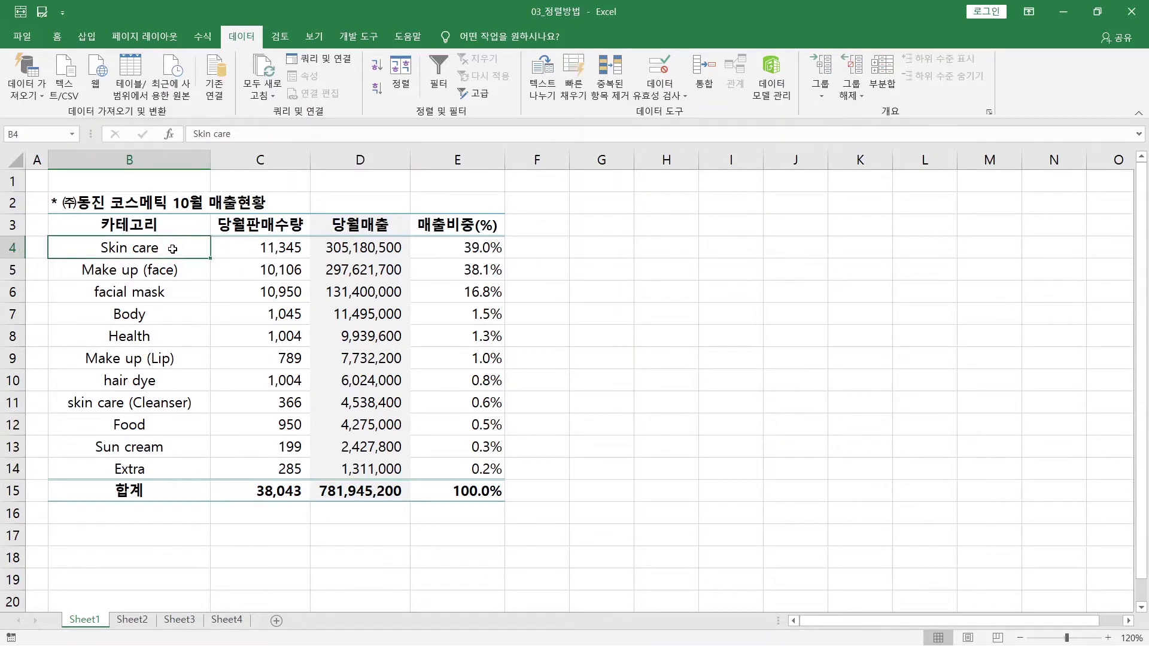
click(190, 472)
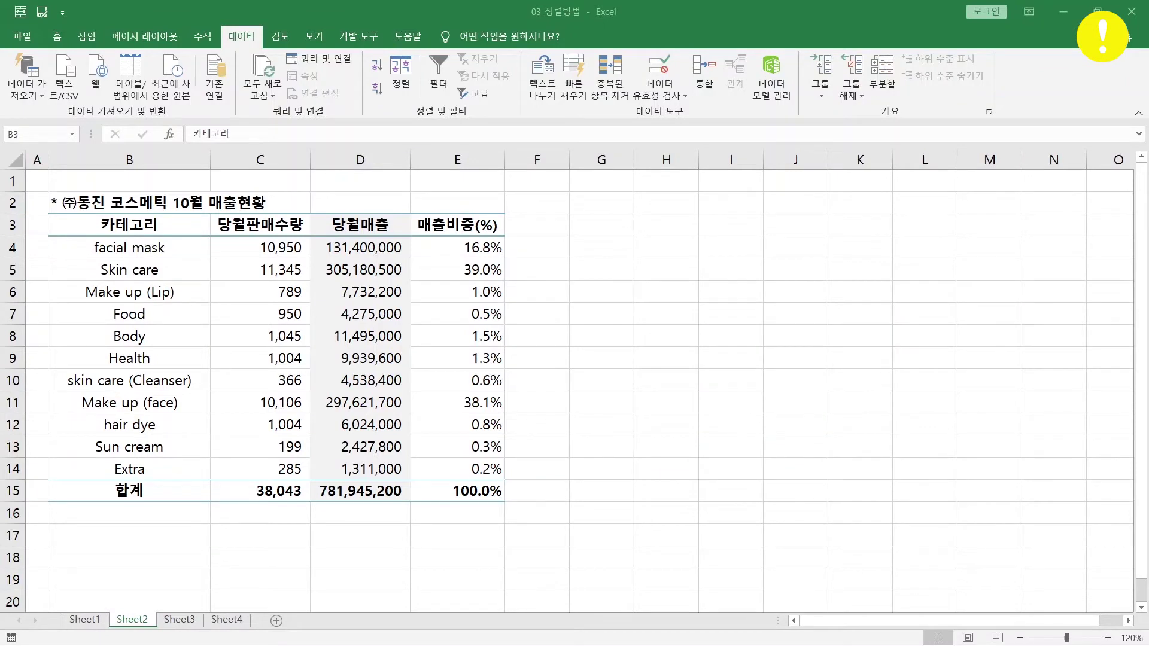
click(124, 224)
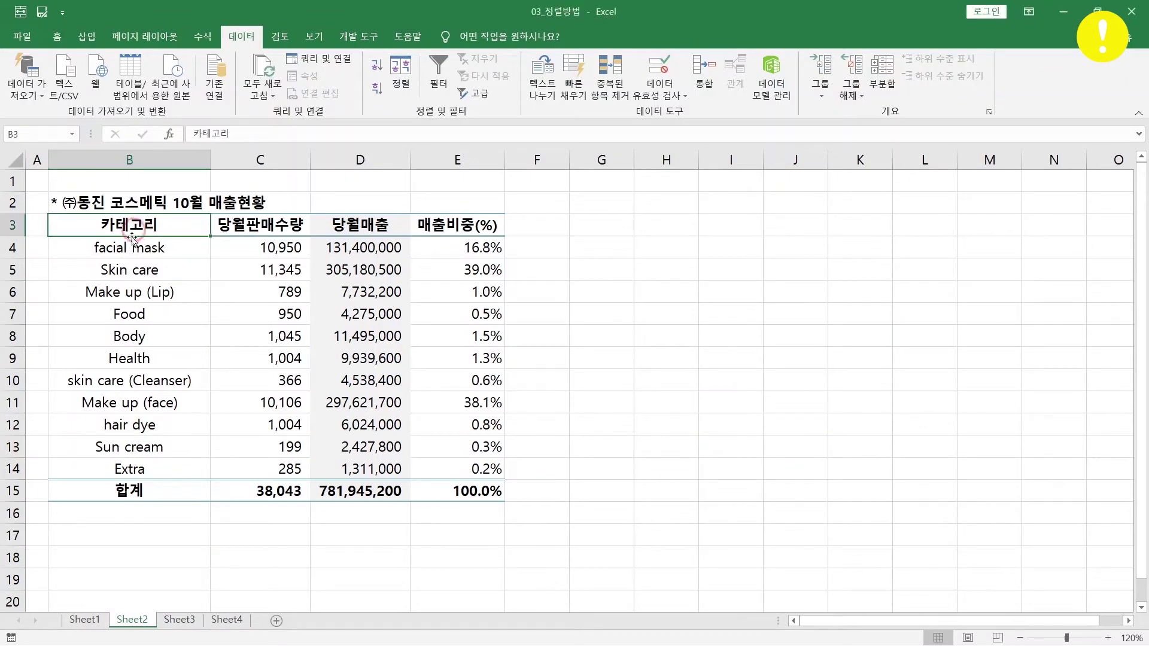
drag(124, 224, 162, 477)
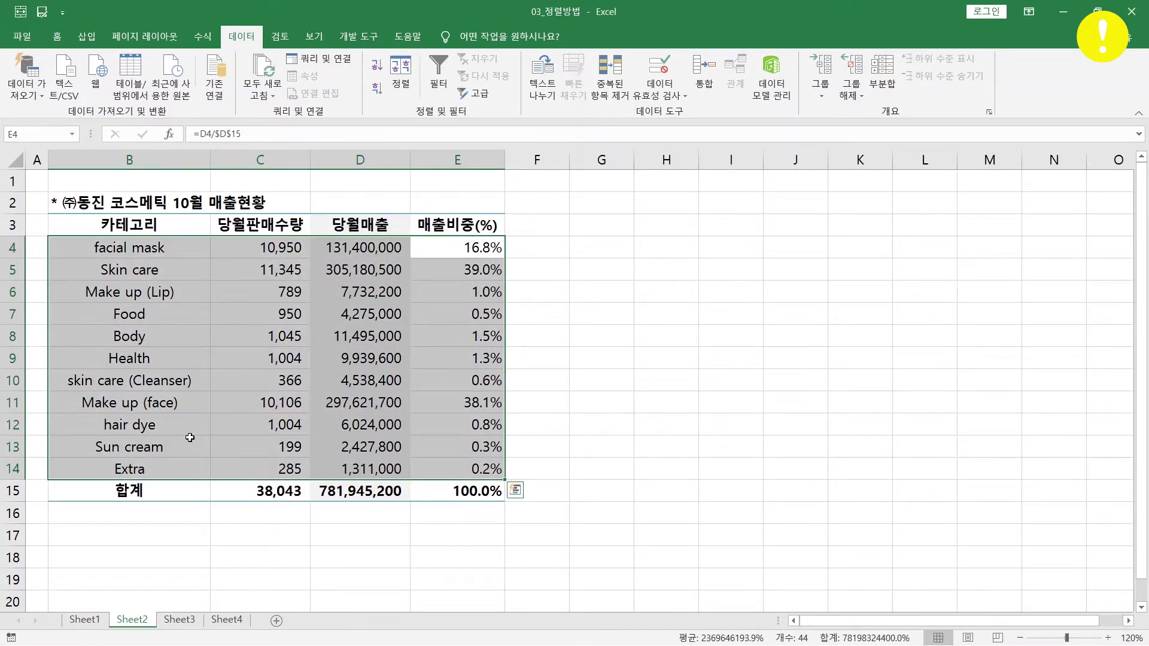
click(194, 396)
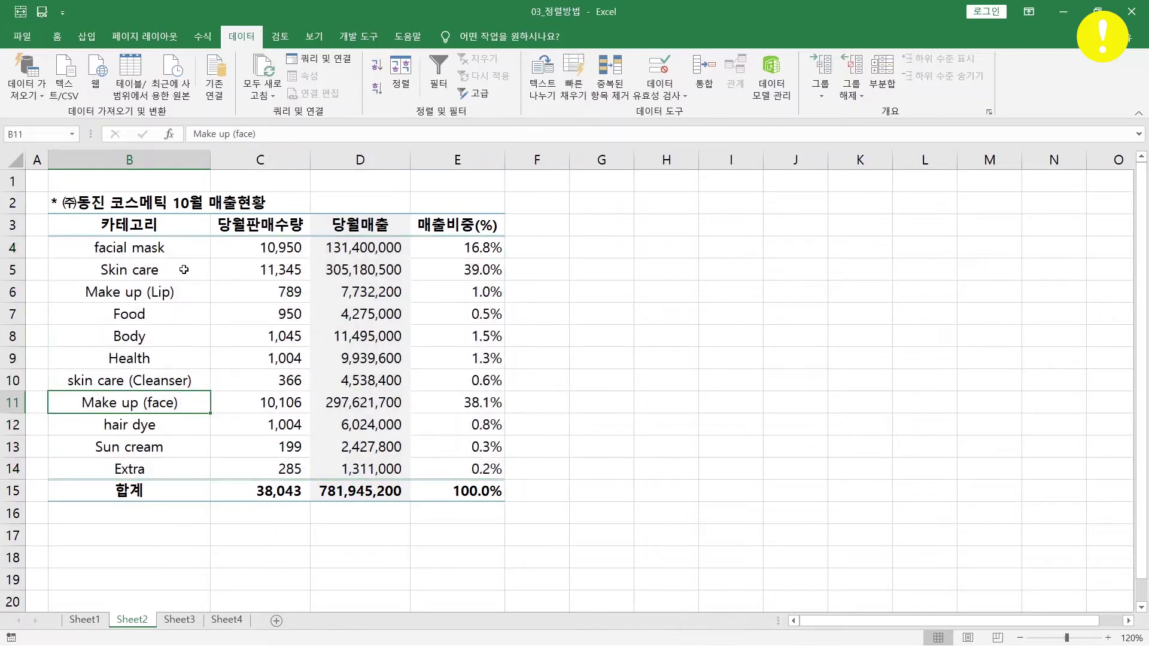
Open the Sort settings for B3:E15 on Sheet2, including the 합계 row, and list the available sort columns.
drag(179, 234, 461, 495)
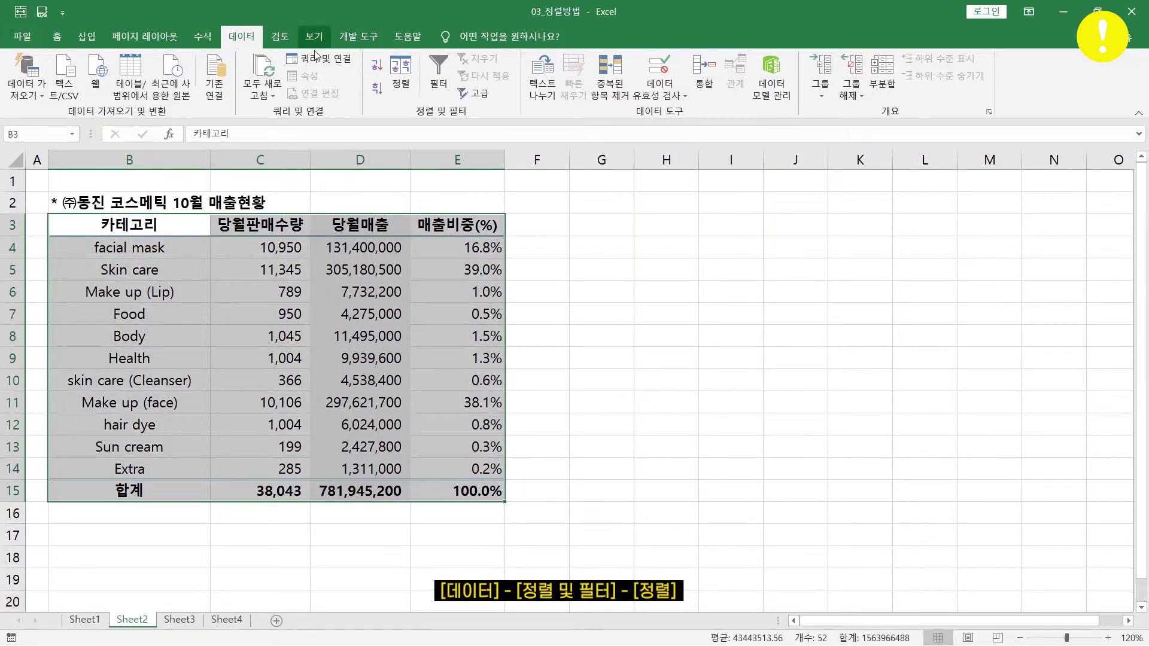
click(410, 83)
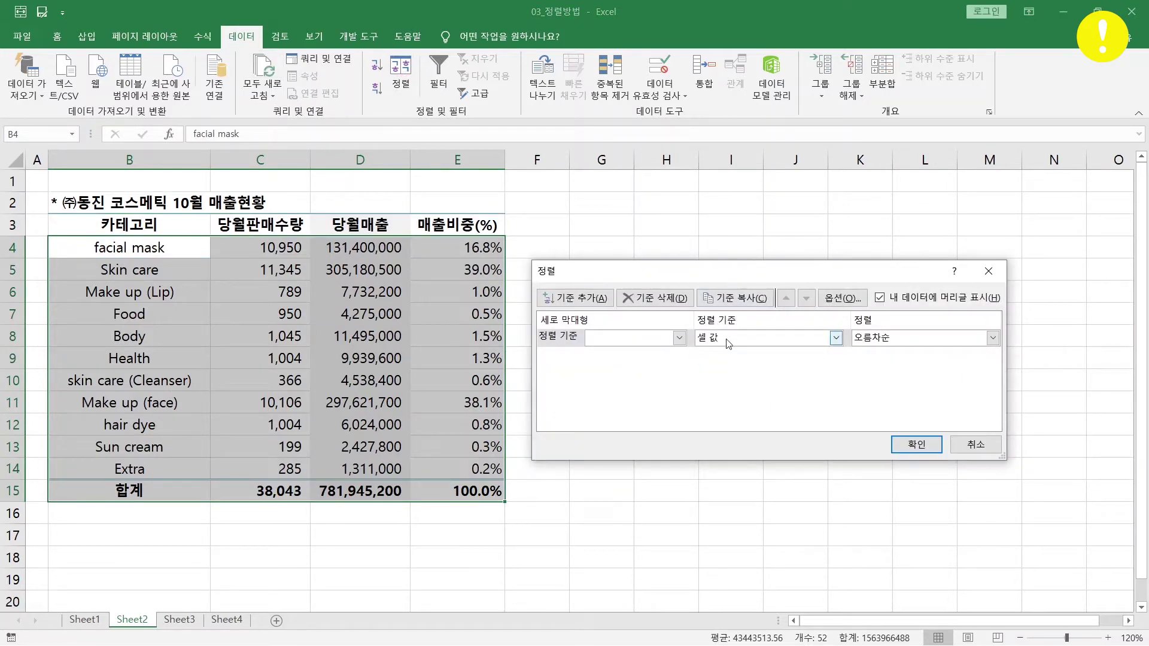
click(680, 338)
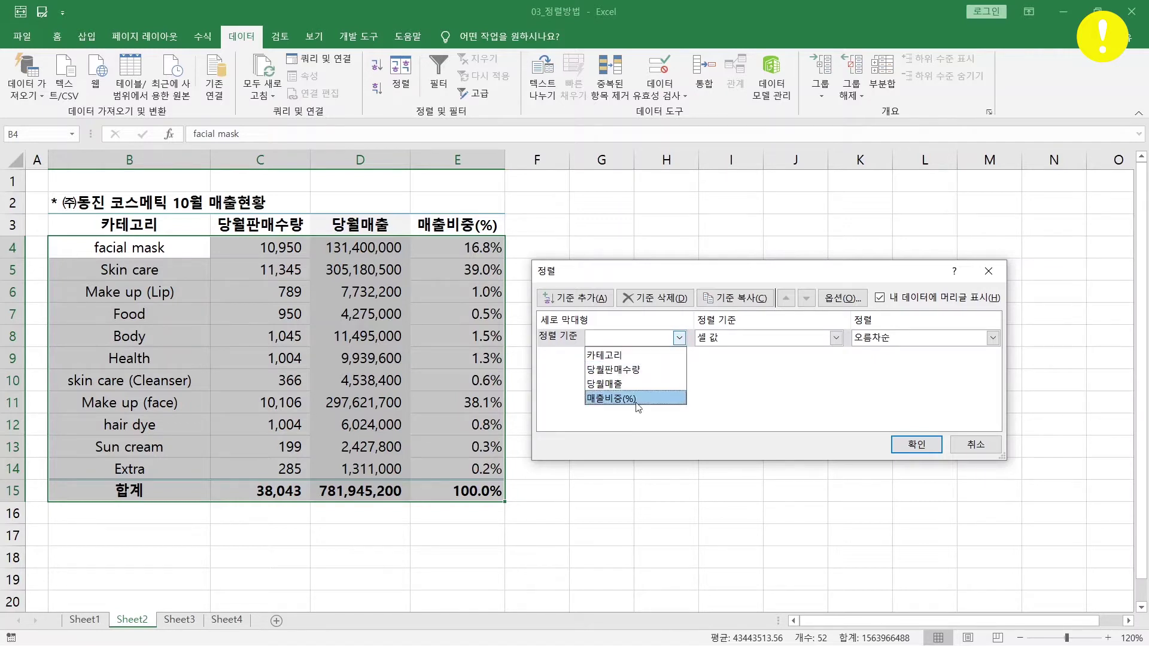
click(754, 377)
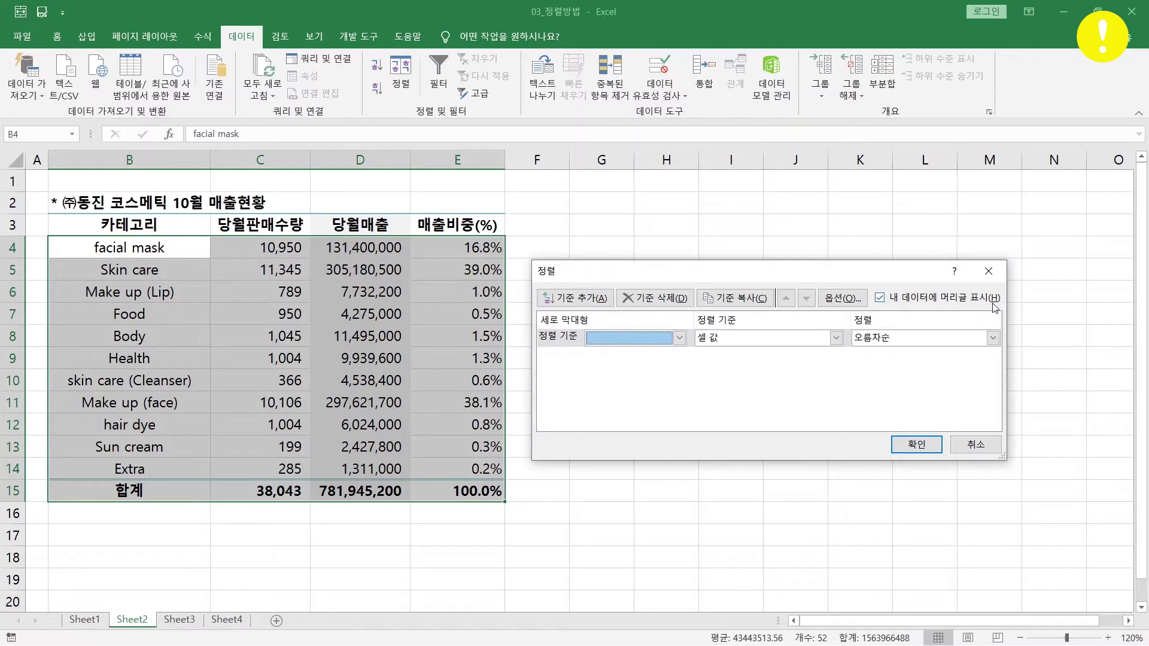
Toggle the option that treats the first row as headers (내 데이터에 머리글 표시) and leave it off.
click(888, 301)
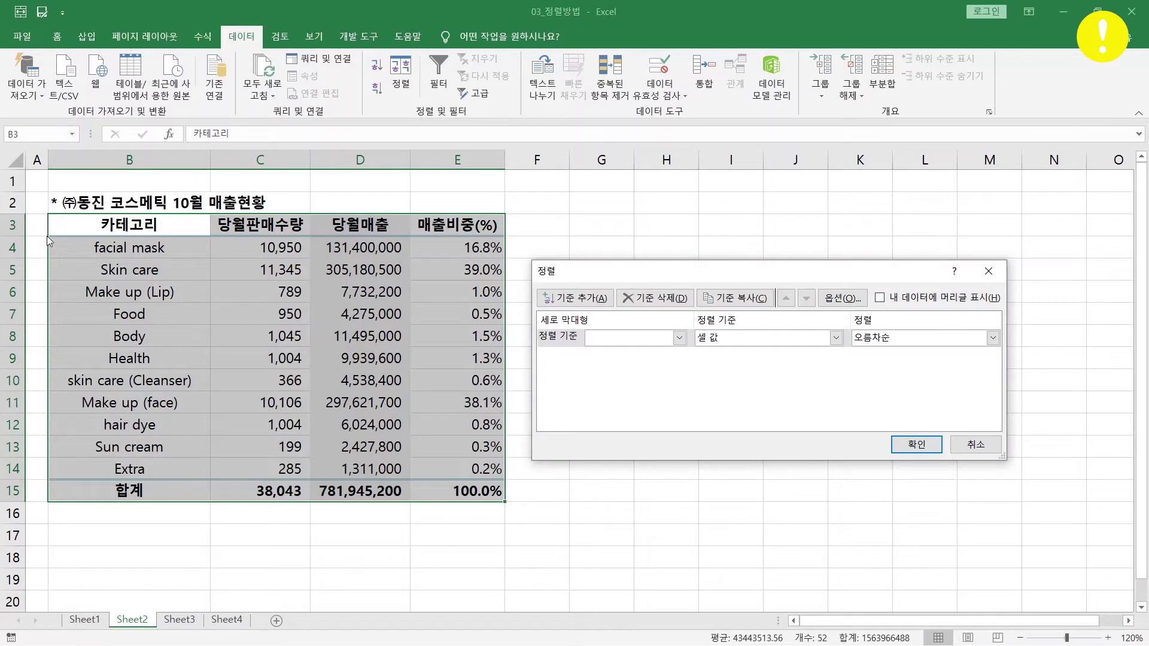
click(922, 303)
click(921, 302)
click(922, 303)
click(922, 303)
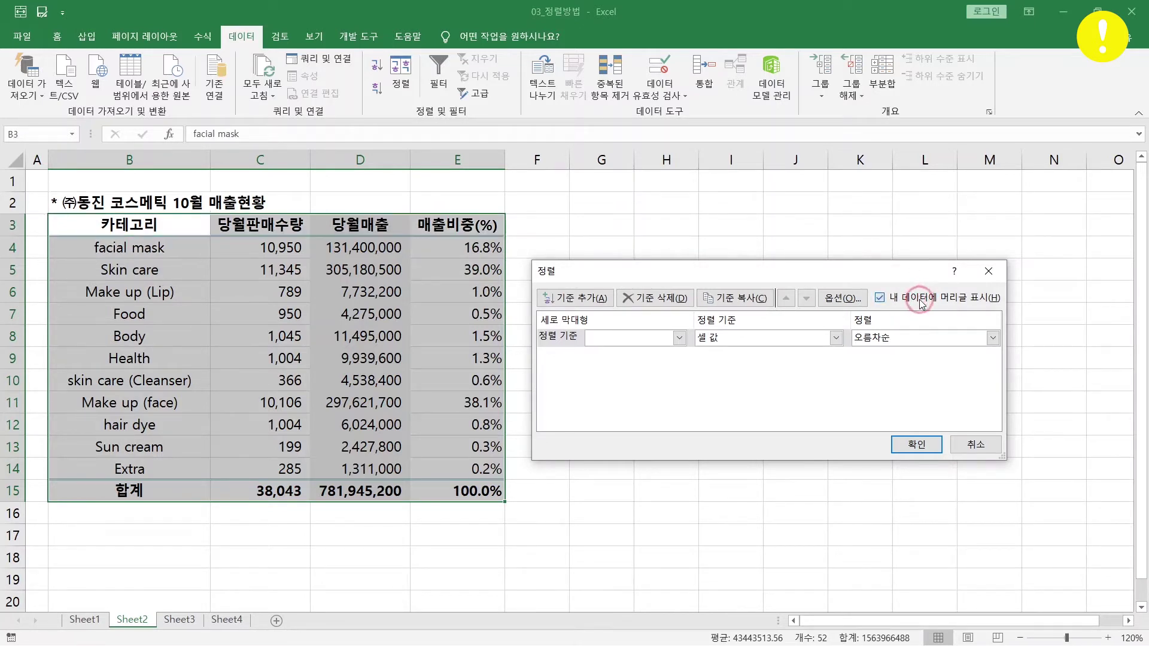
click(921, 302)
click(922, 302)
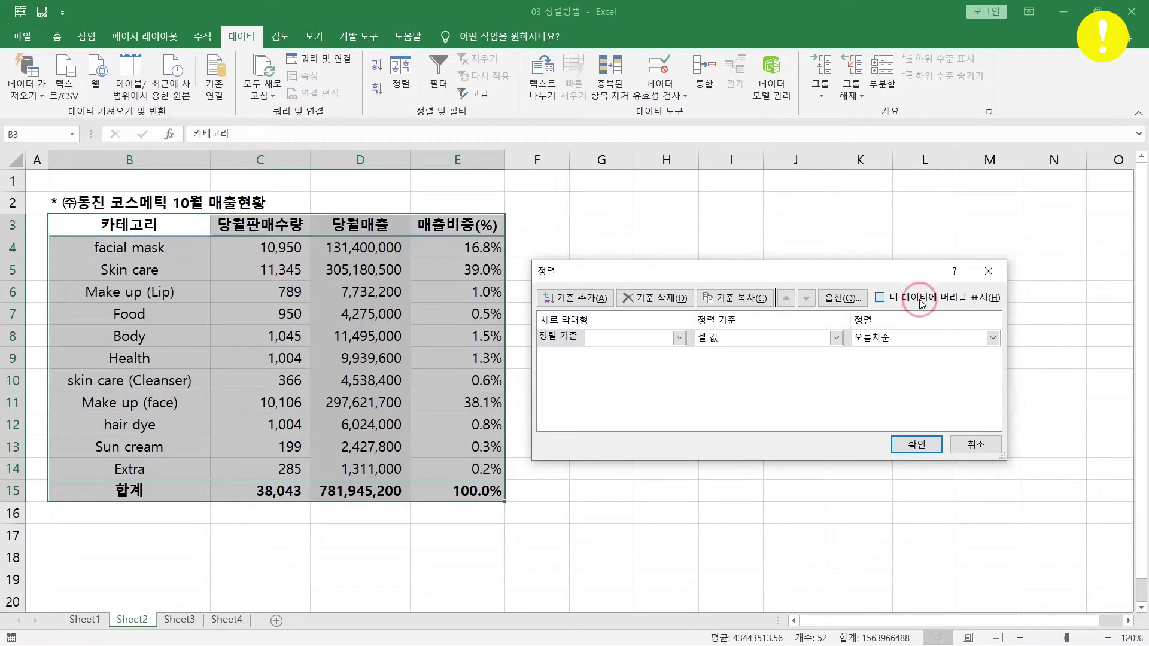
click(922, 302)
click(922, 302)
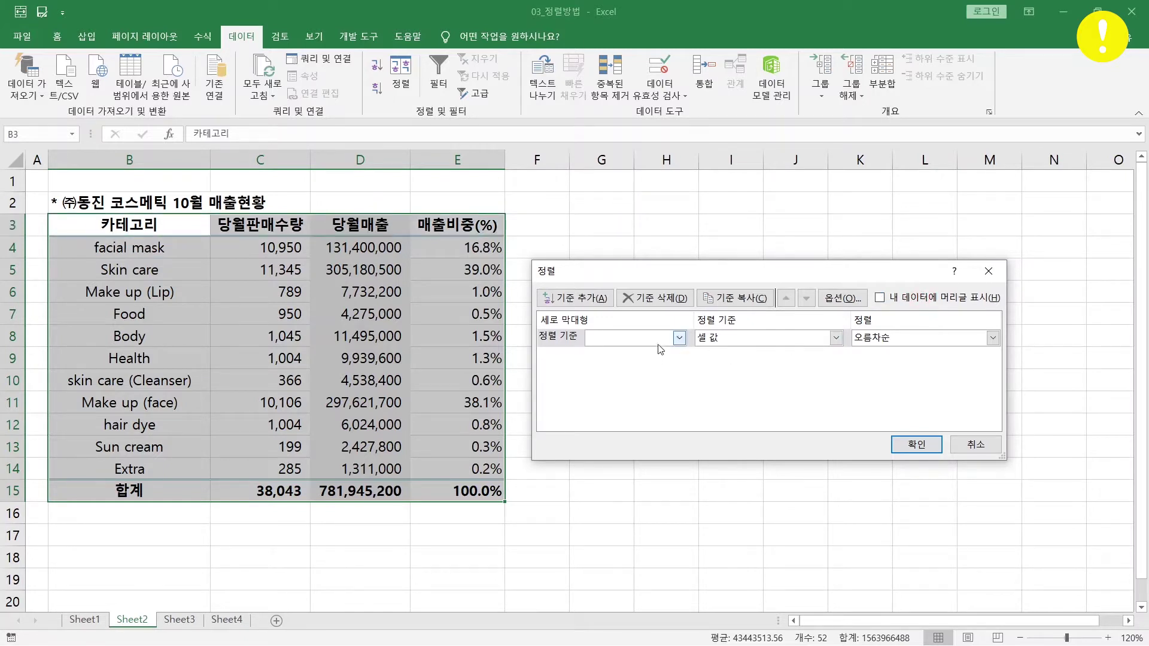
Sort the range B3:E15 by 열 B in ascending order (오름차순), with the header row treated as data.
click(679, 338)
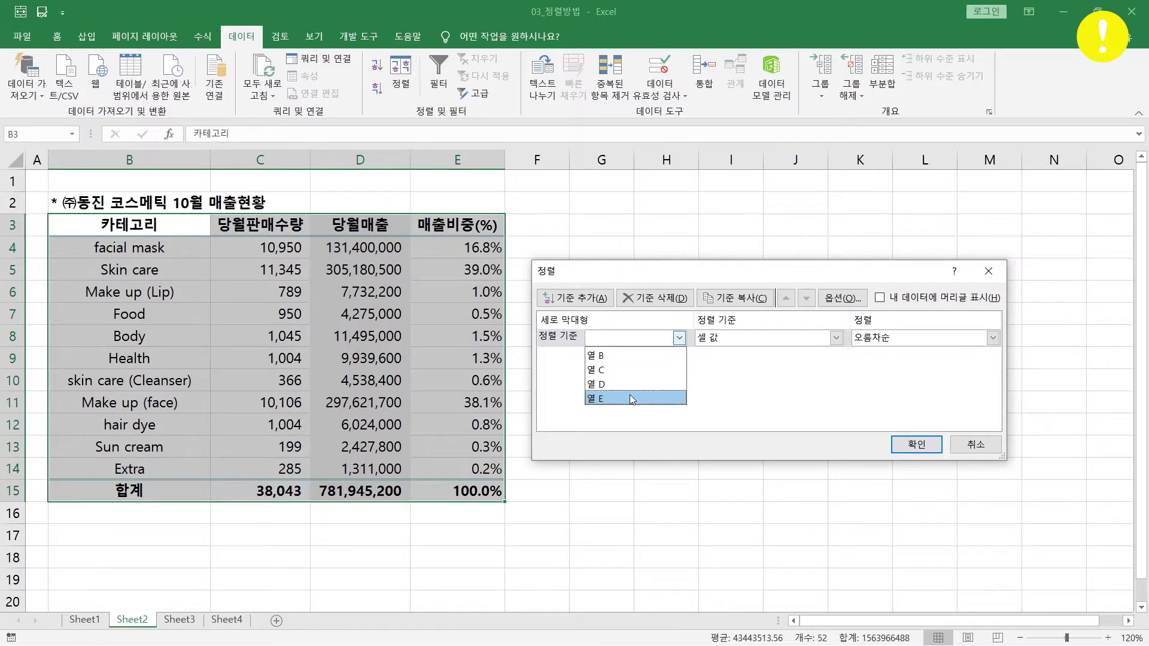
click(629, 356)
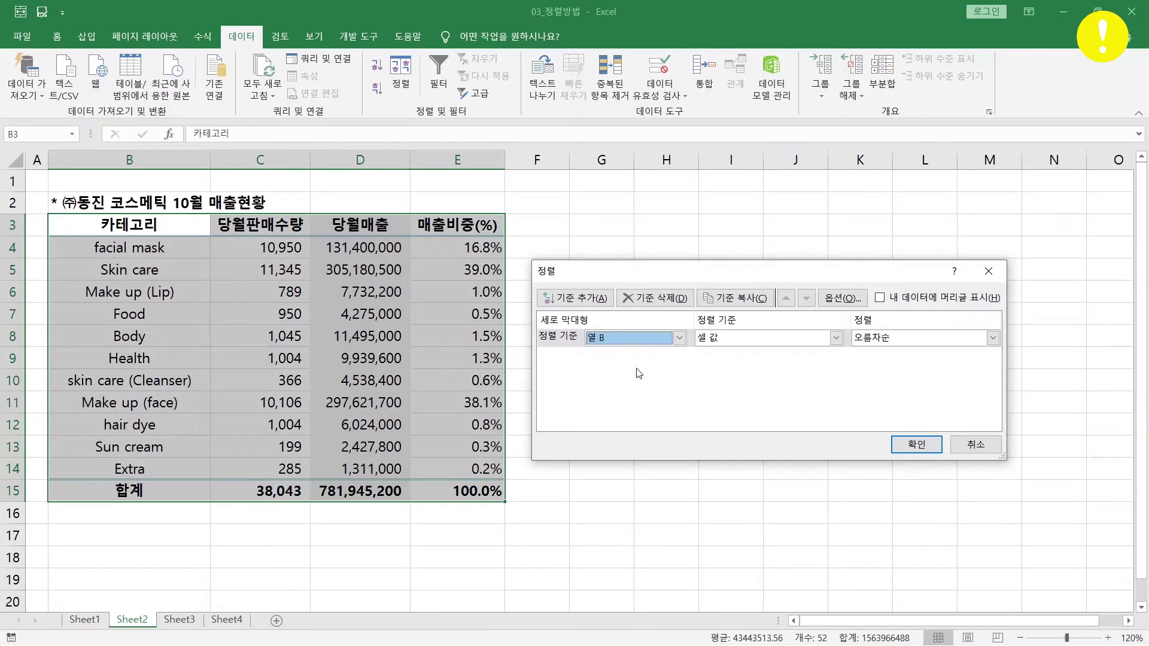
click(898, 450)
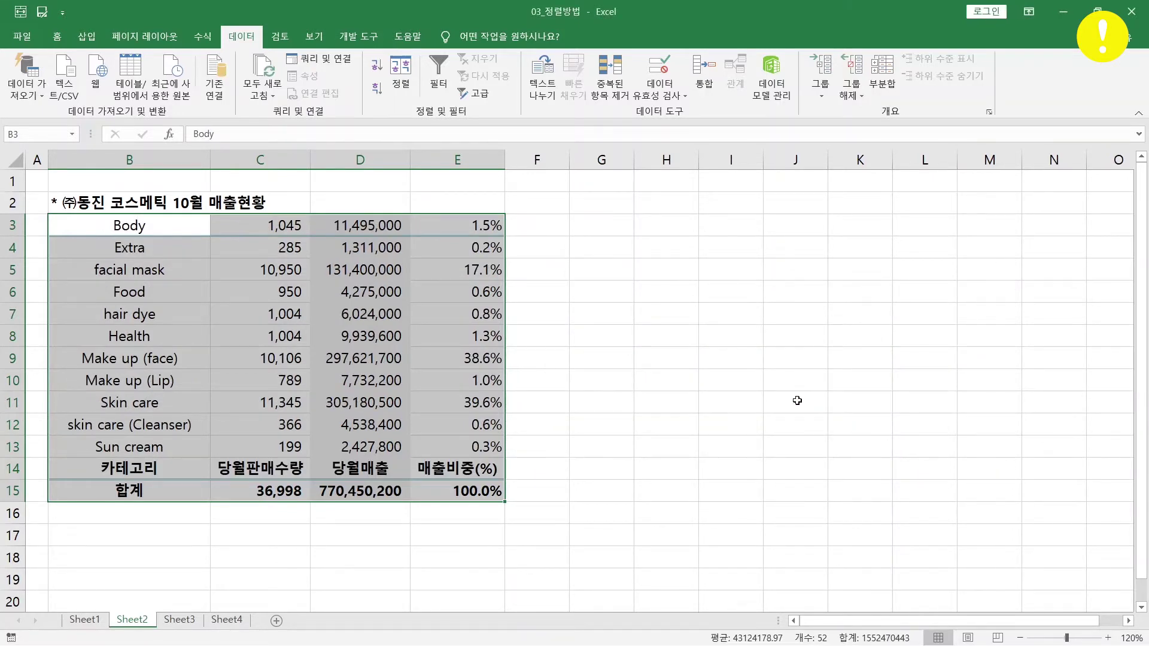
click(328, 440)
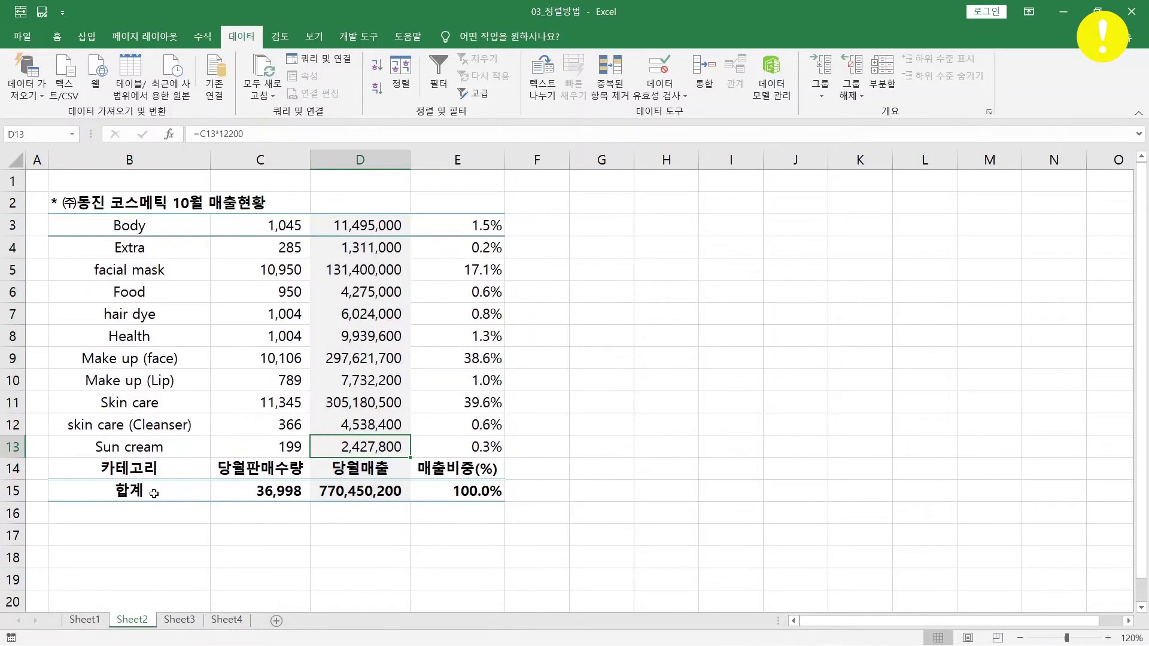
drag(155, 492, 487, 494)
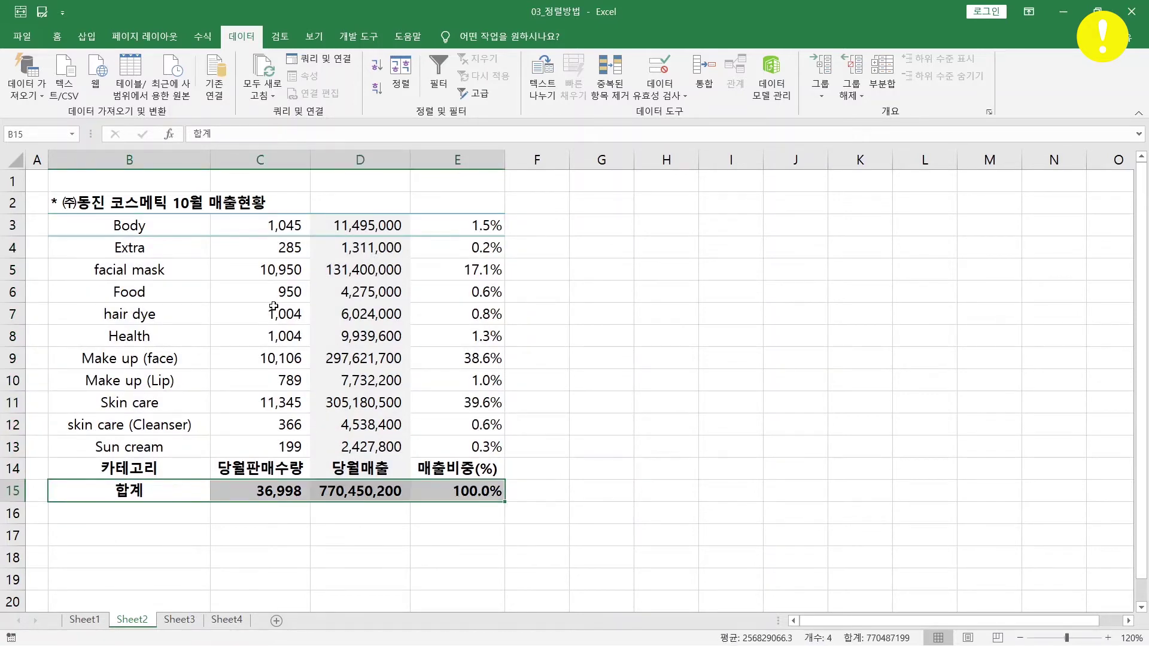
click(197, 224)
click(391, 55)
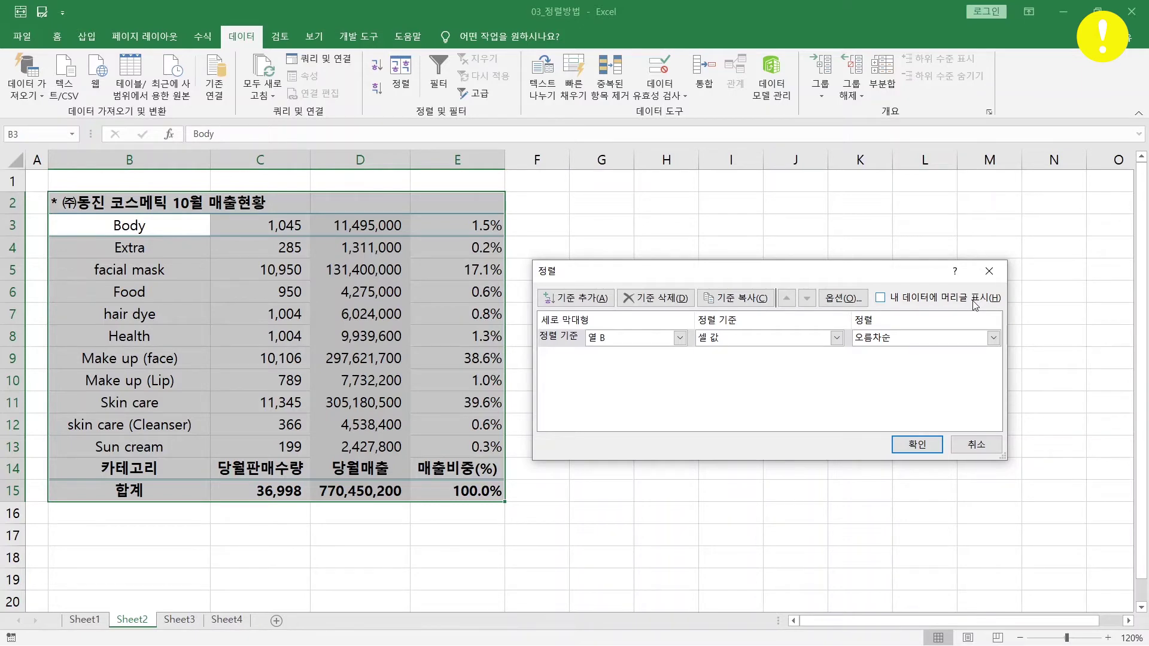
click(972, 449)
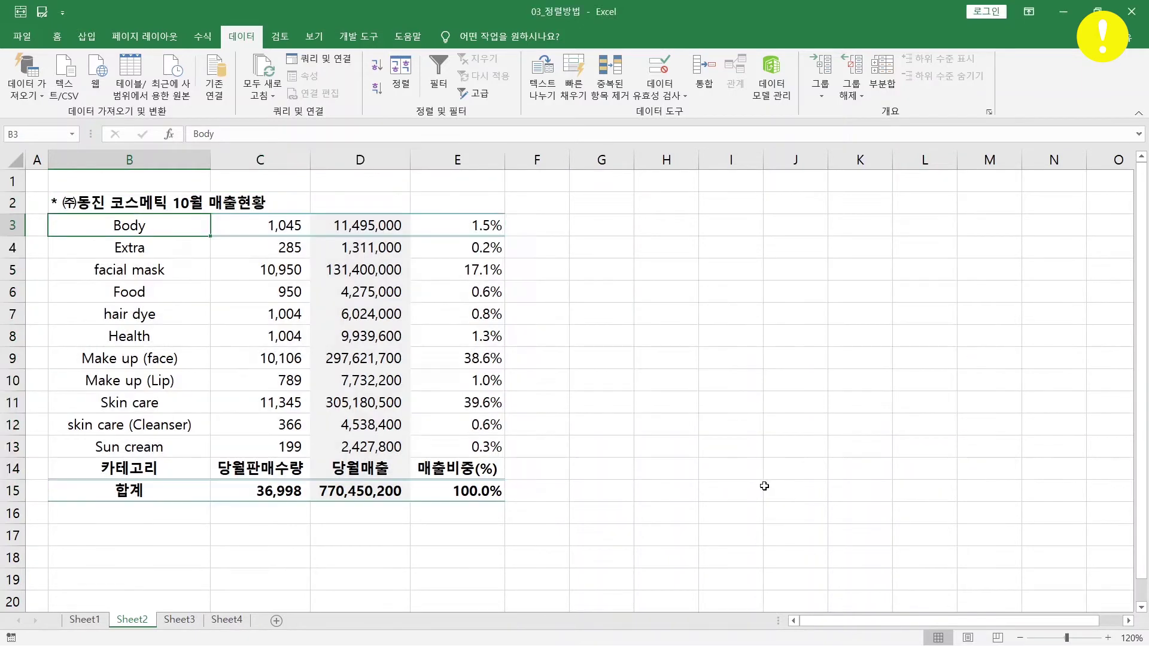
Undo the 열 B sort of the sales table on Sheet2.
key(ctrl+z)
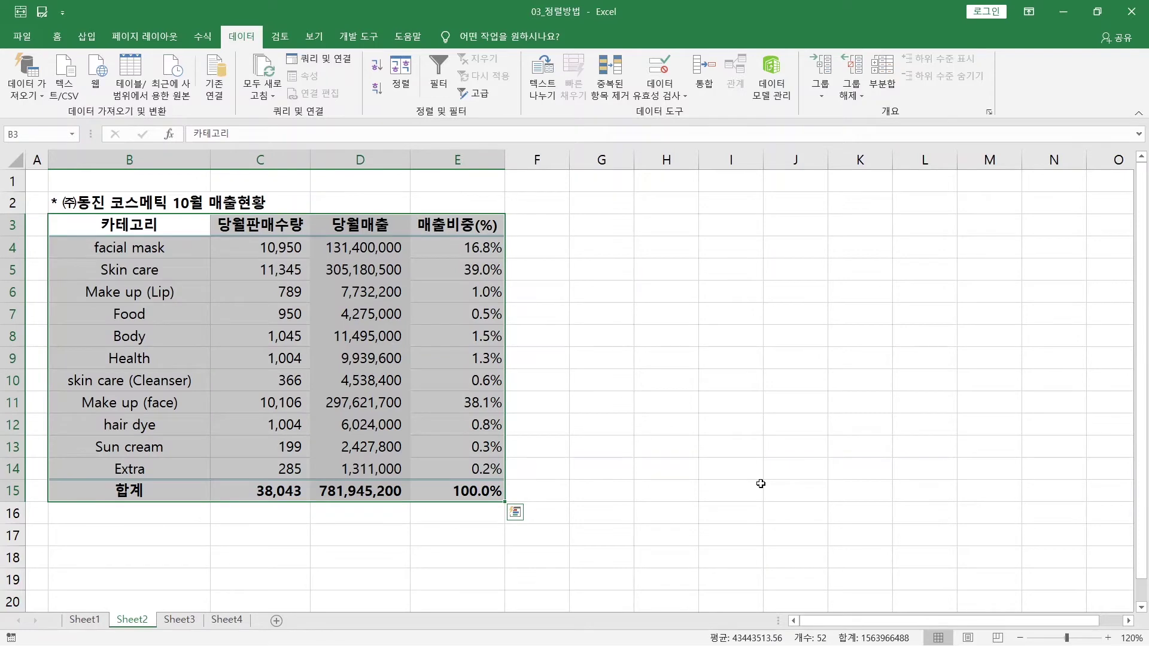
click(466, 340)
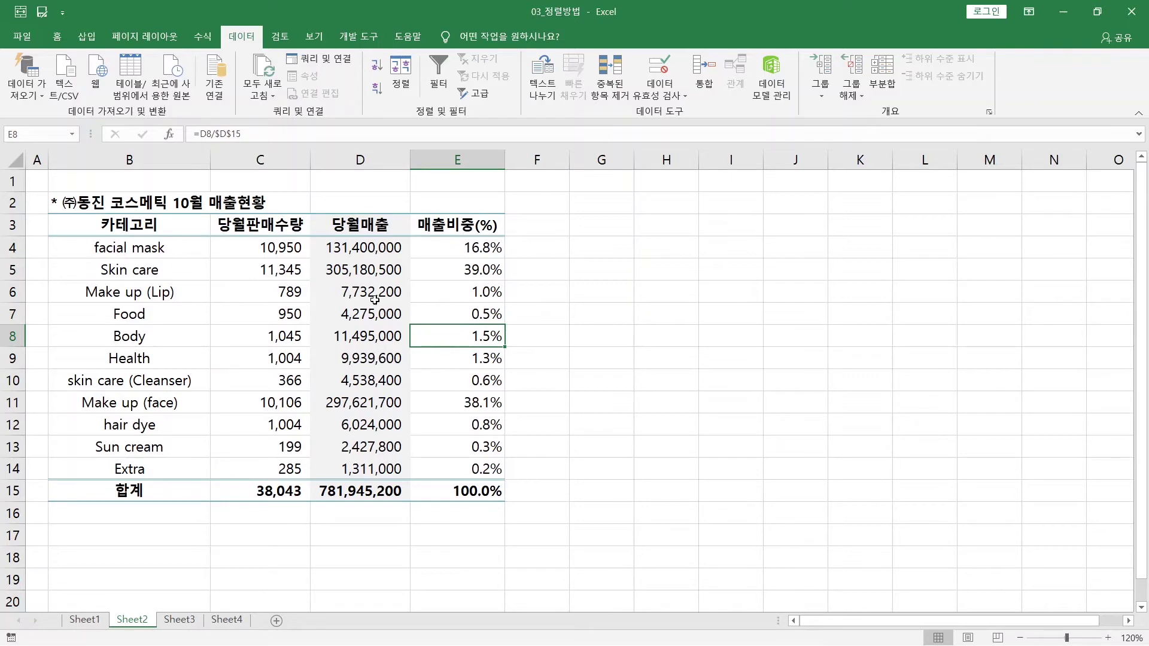
drag(356, 422, 362, 476)
click(347, 447)
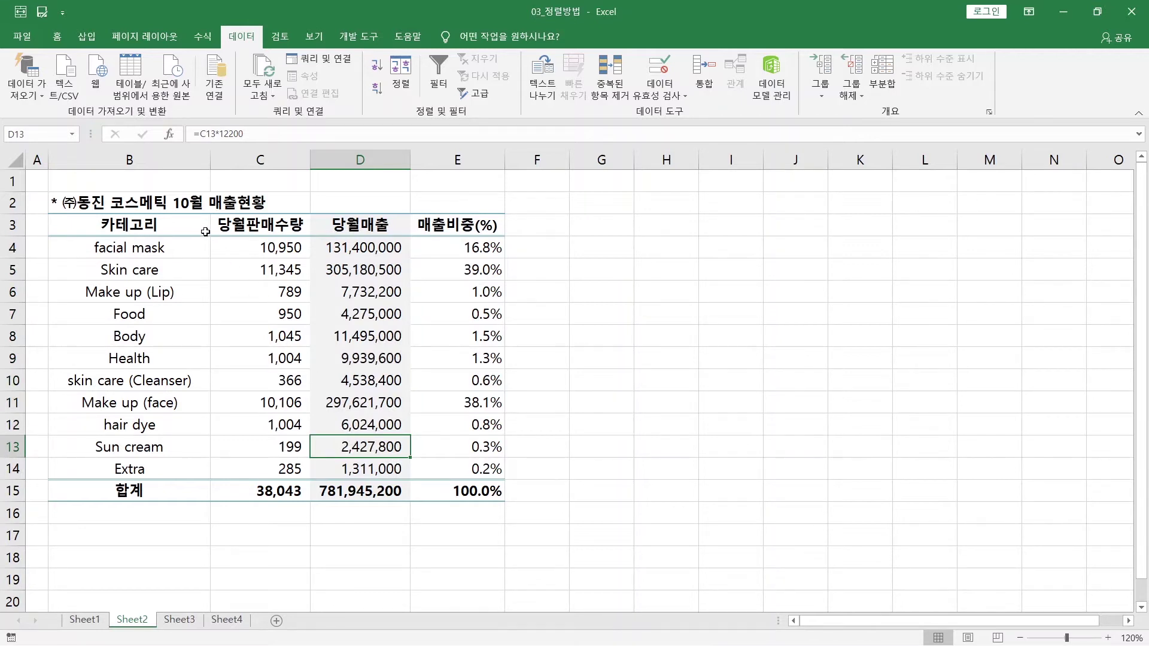
Set up a sort of B3:E14 on Sheet2 by 당월판매수량 cell values in descending order (내림차순), leaving out the 합계 row.
drag(205, 231, 439, 470)
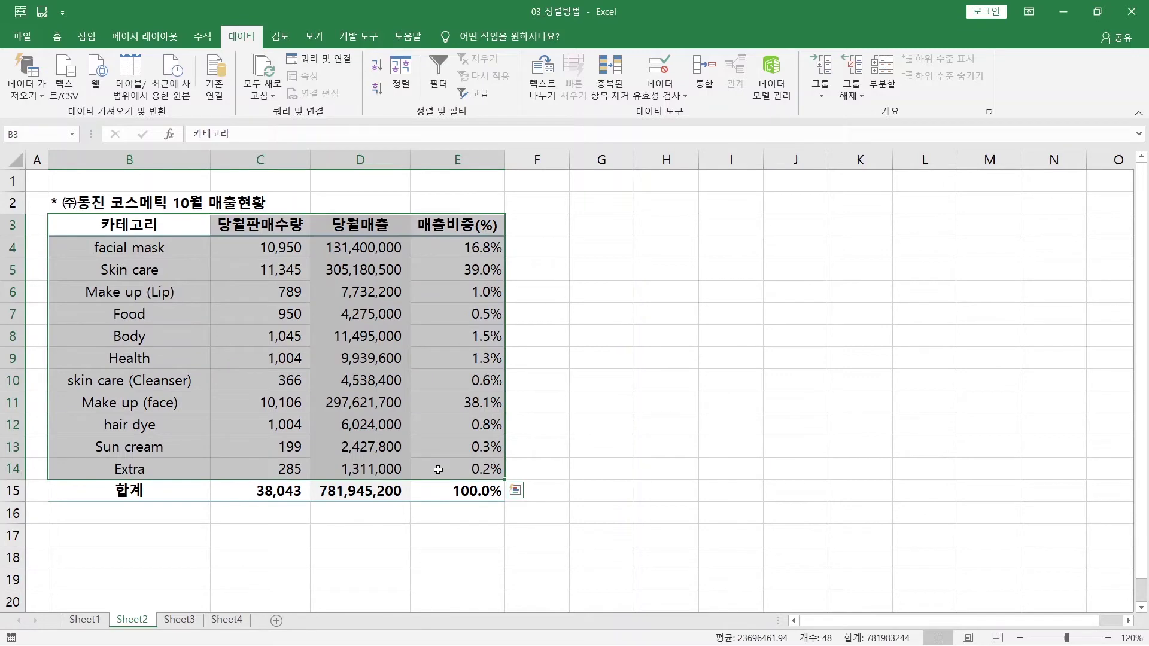
click(405, 86)
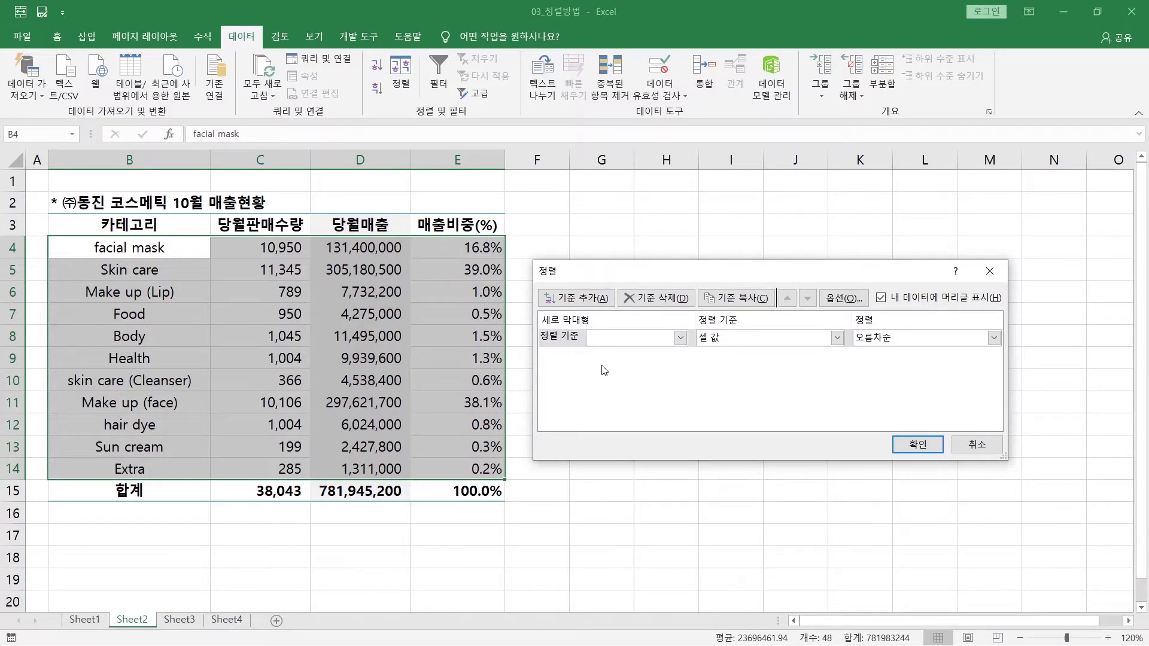
click(628, 339)
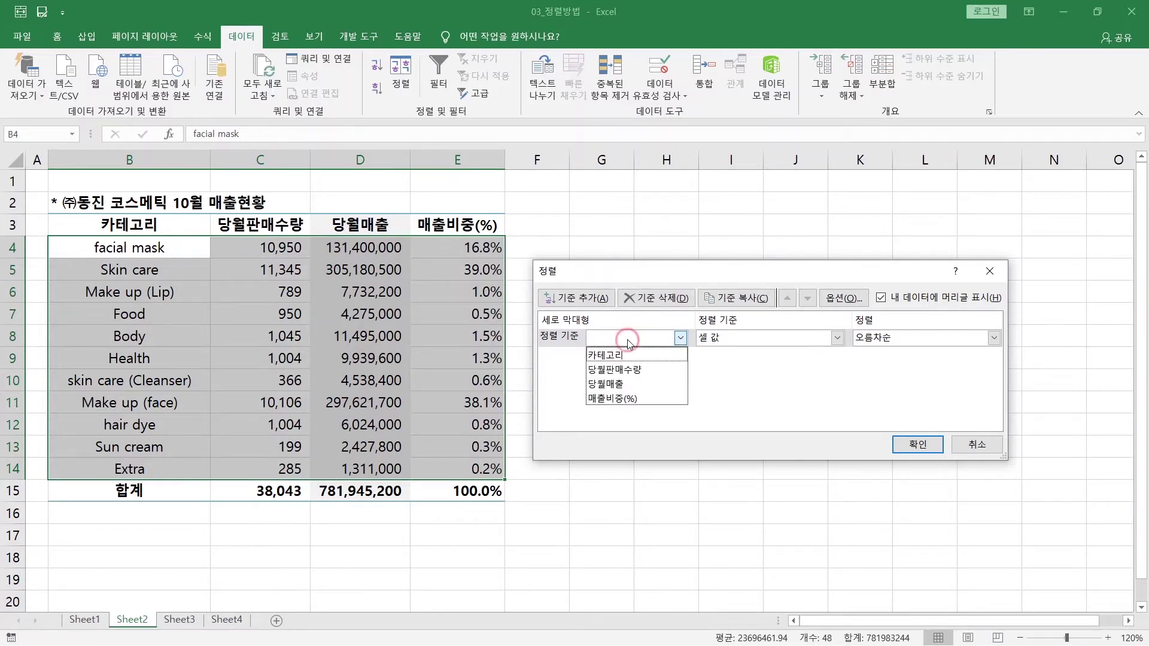
click(633, 369)
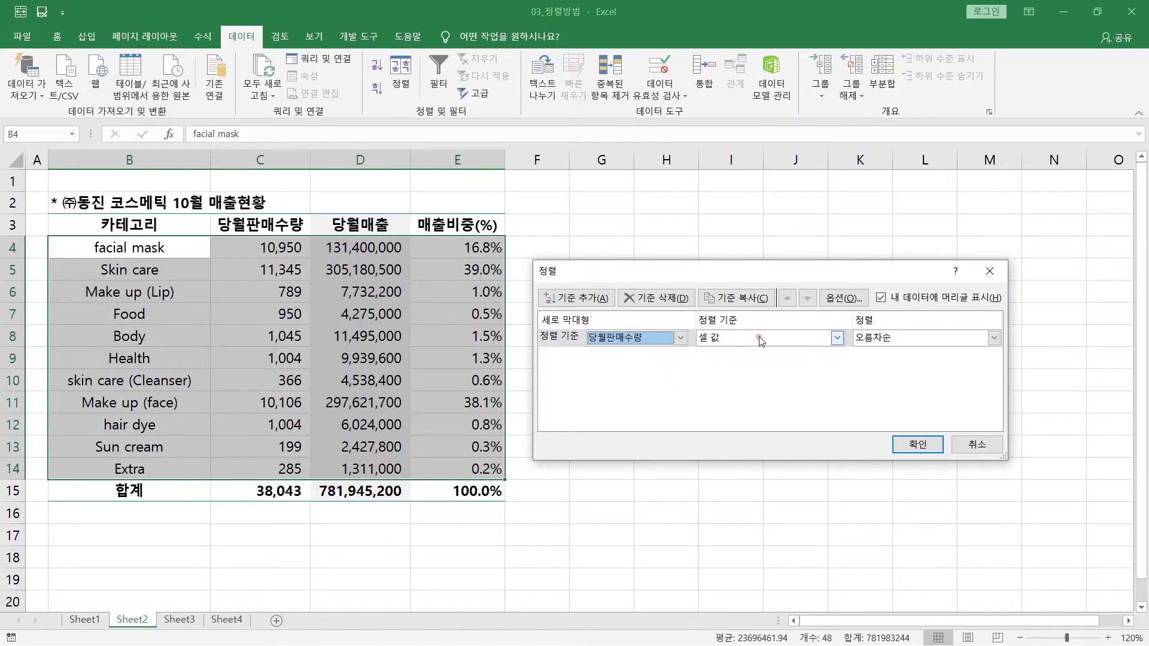
click(868, 341)
click(873, 364)
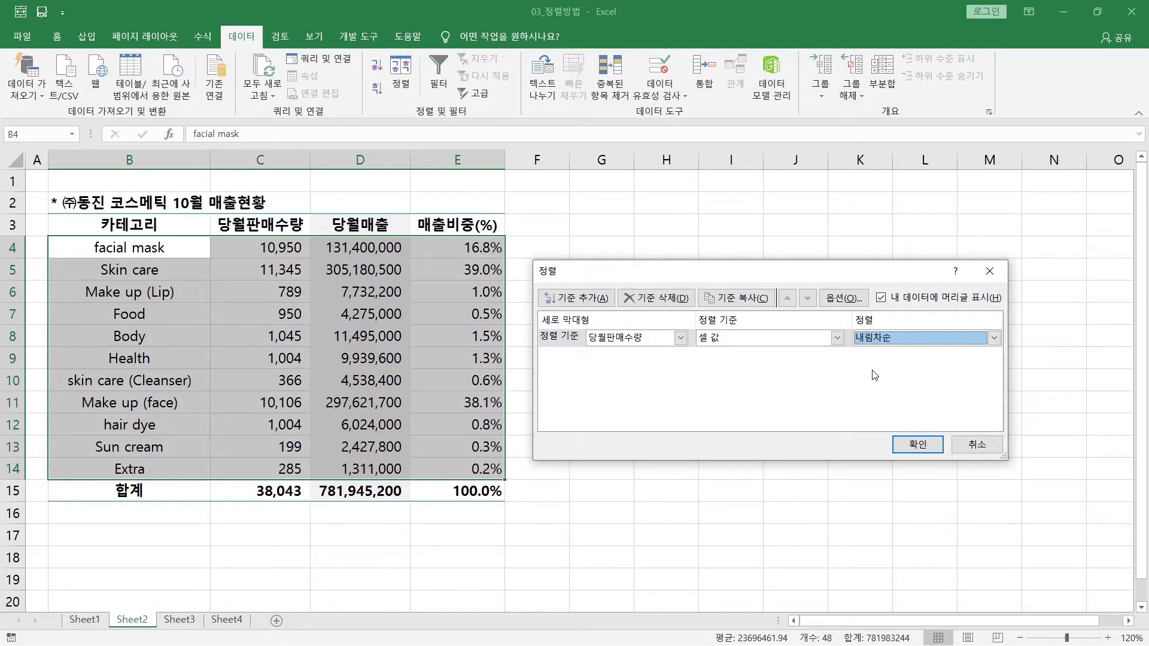
Add 카테고리 in ascending order (오름차순) as the second sort level and apply the sort.
click(579, 298)
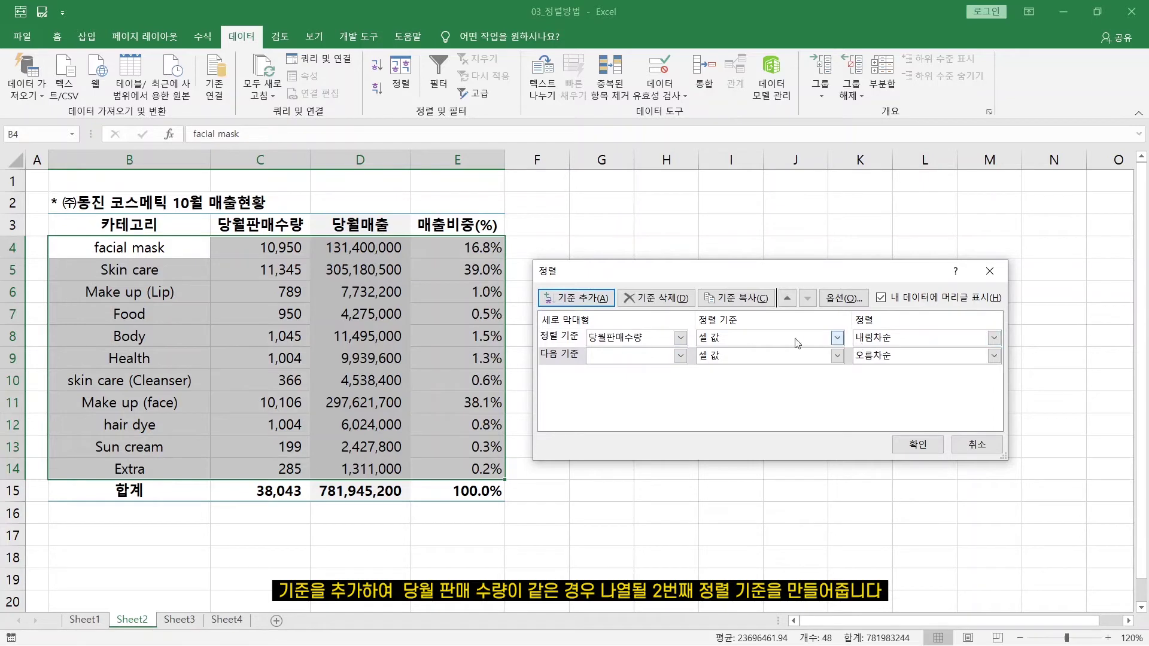
click(634, 356)
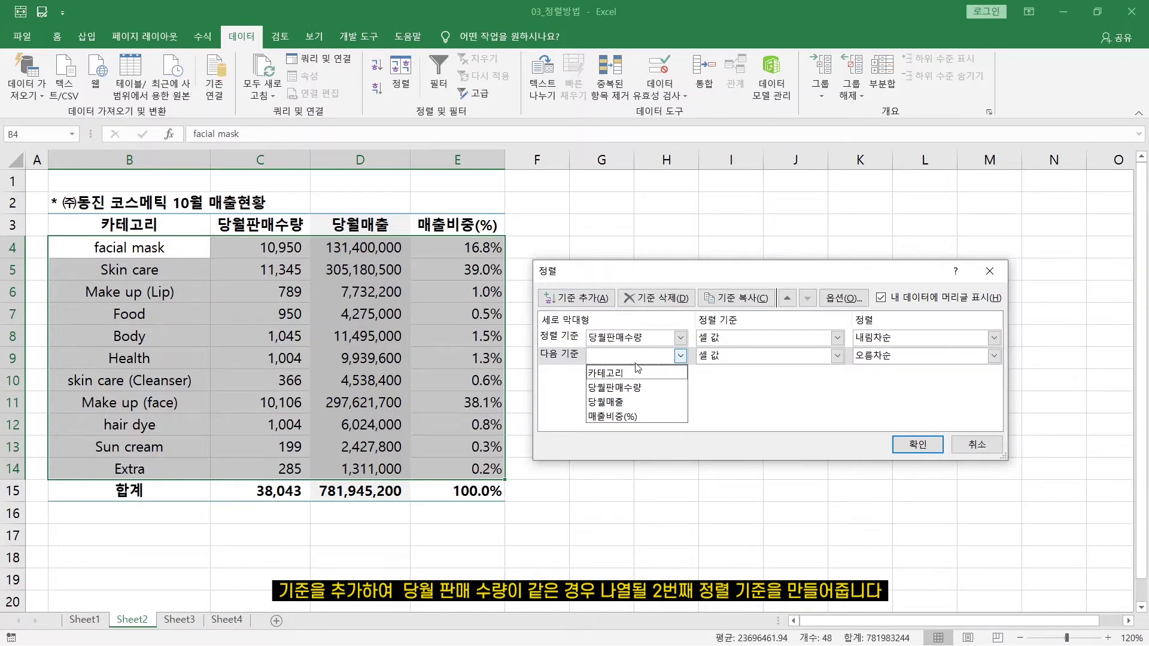
click(634, 372)
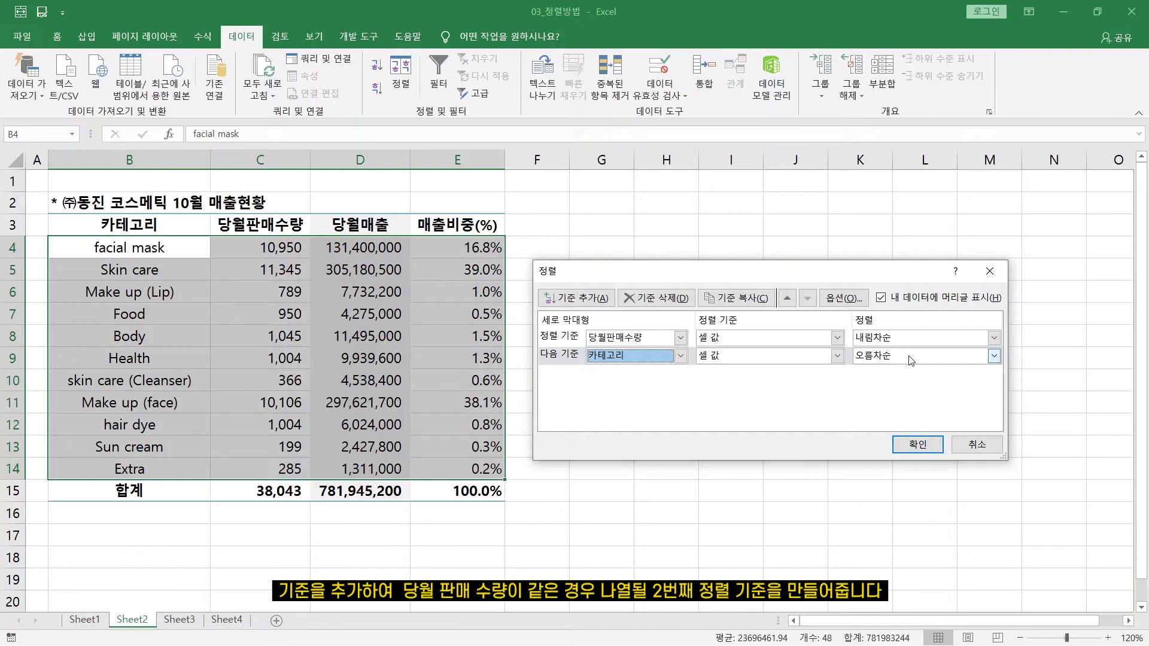
click(918, 445)
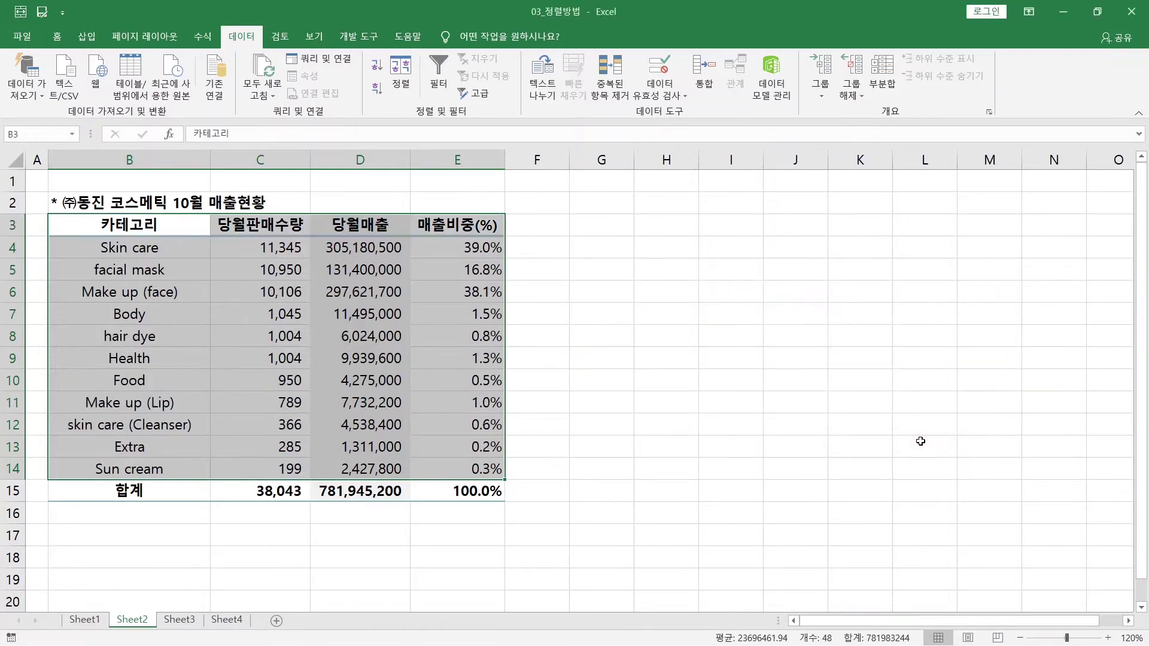
Fill the hair dye and Health rows (B8:E9) with yellow.
drag(66, 330, 455, 348)
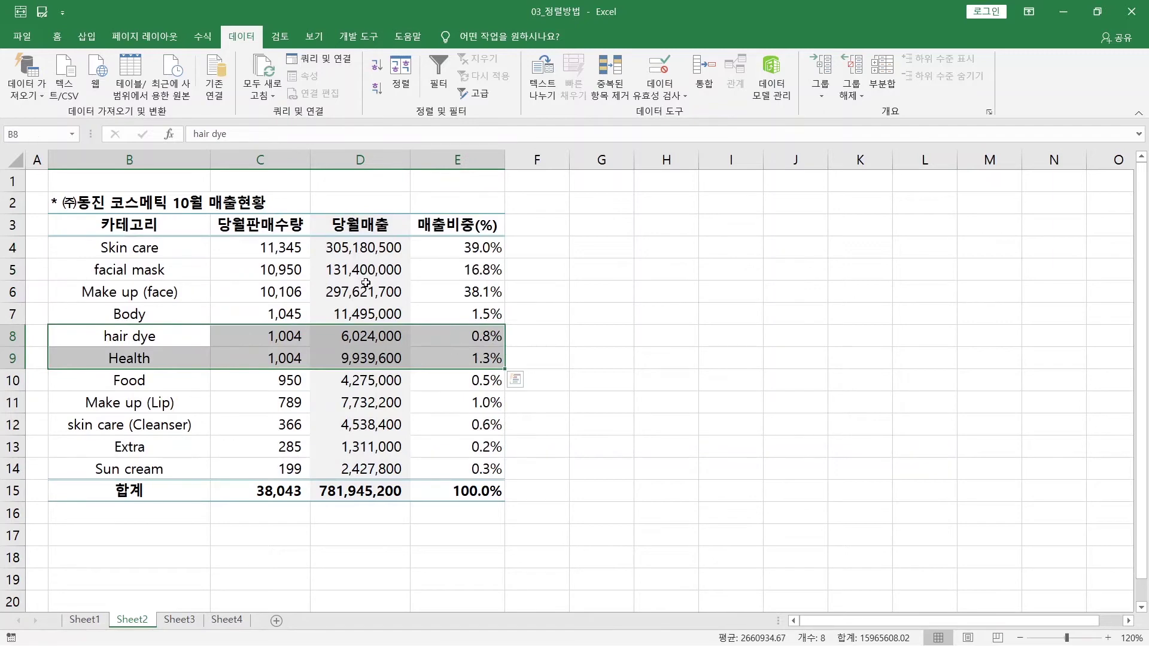
click(61, 34)
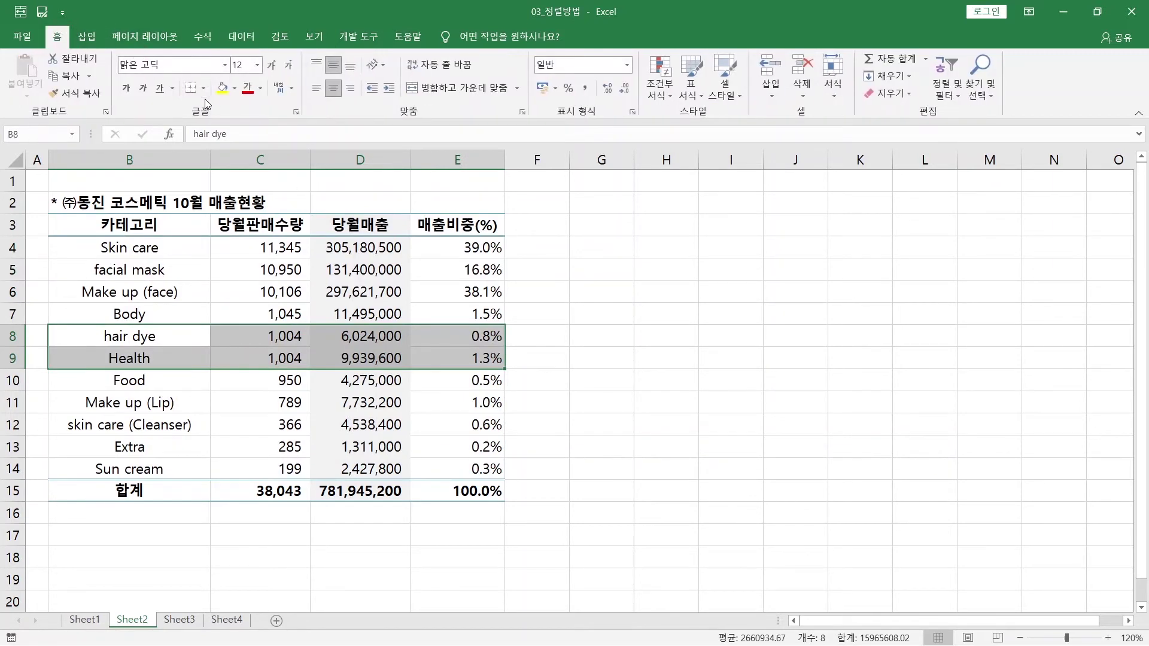
click(223, 90)
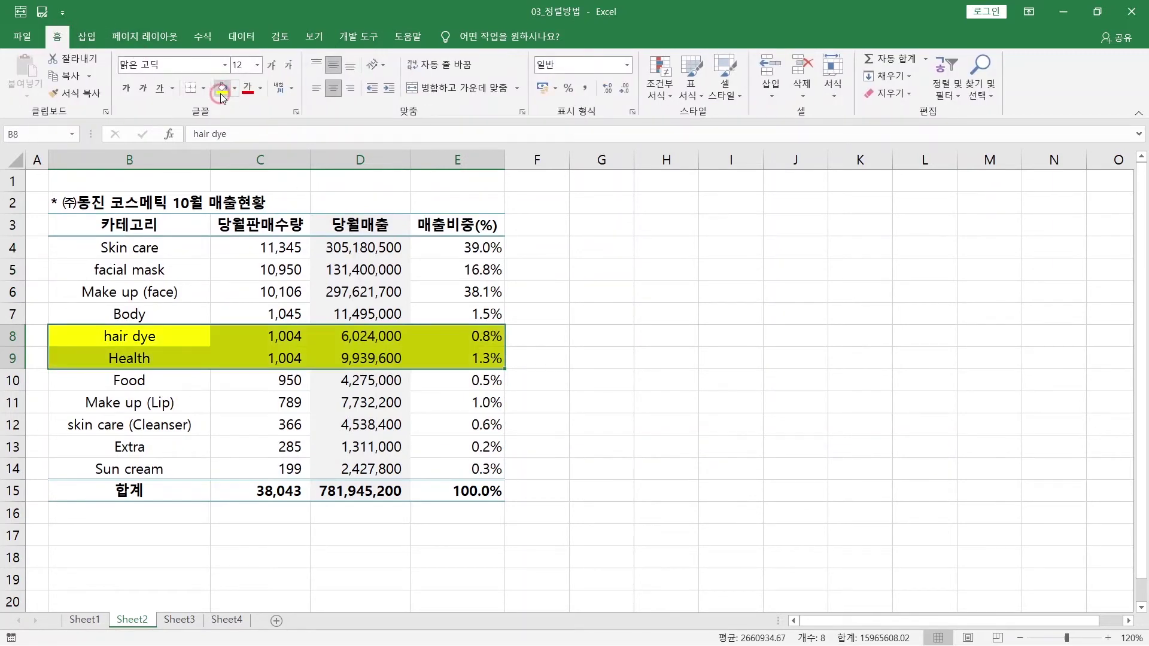
click(130, 342)
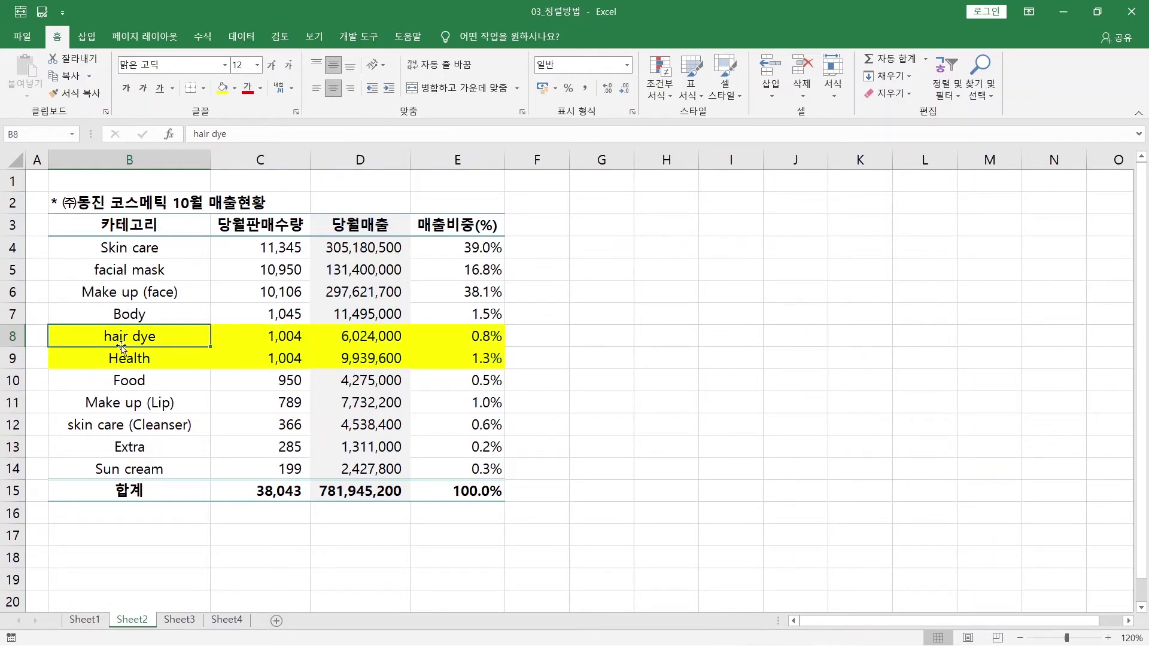
Start a sort from the Health cell without selecting a range and open the additional sort options.
click(124, 362)
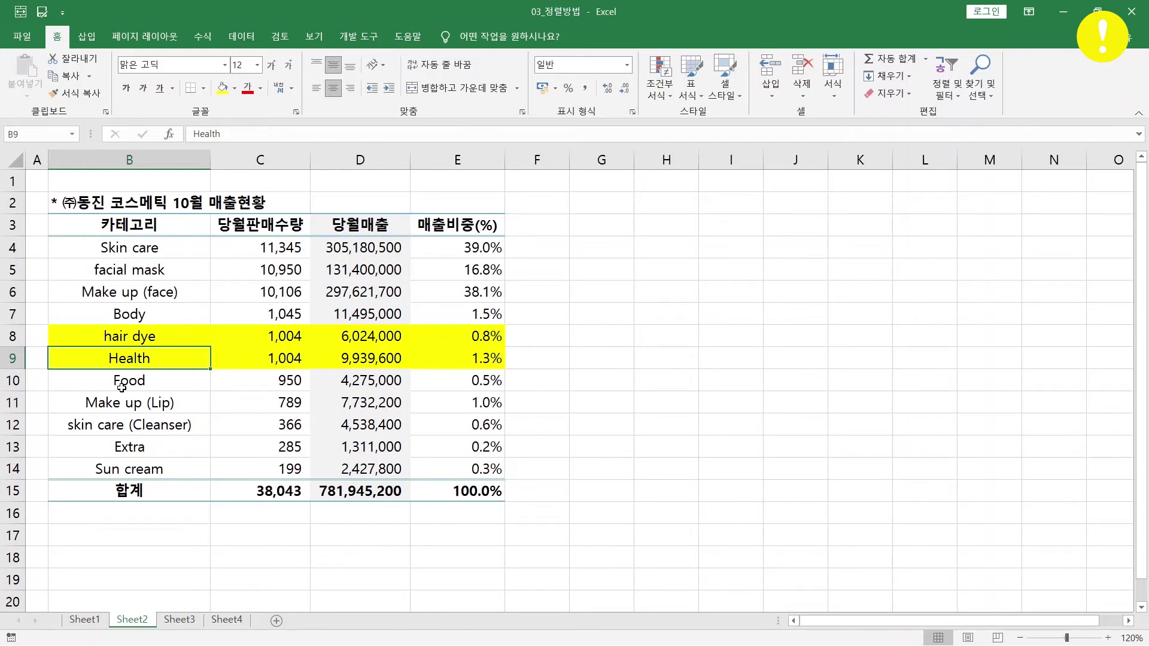
click(241, 37)
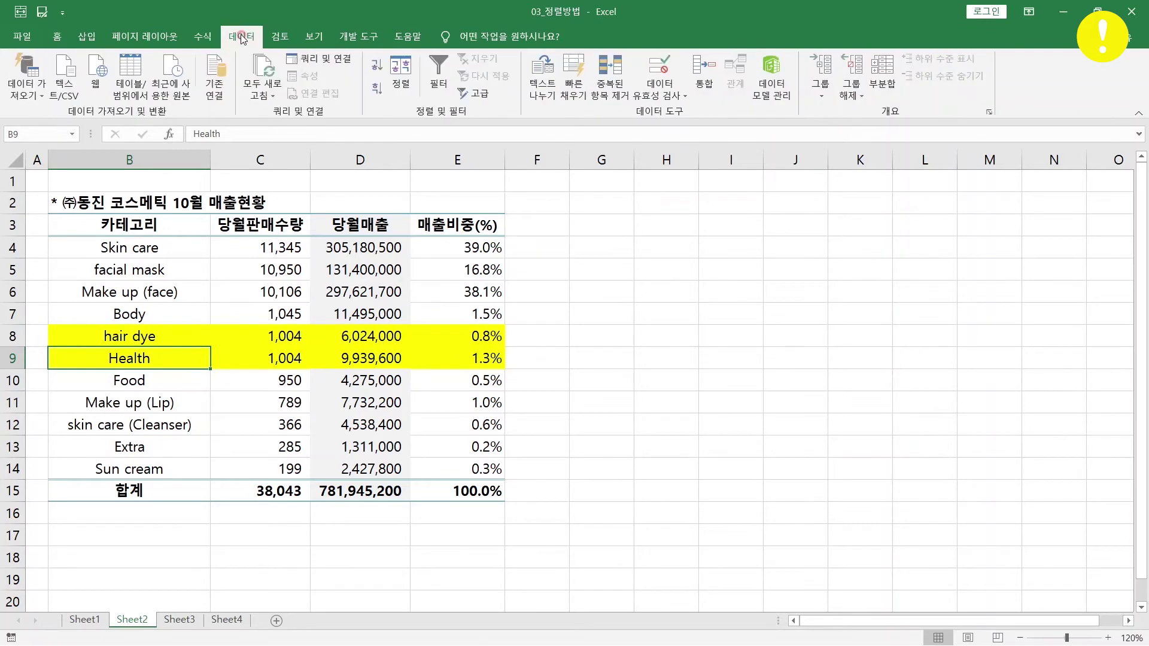
click(400, 75)
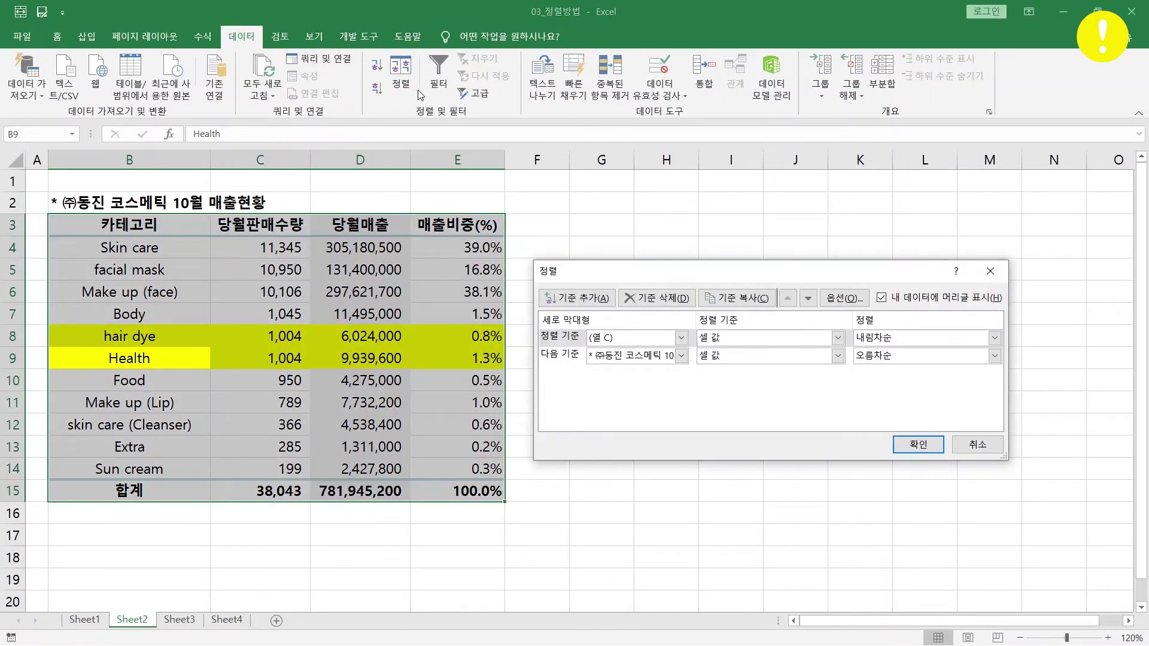
click(846, 303)
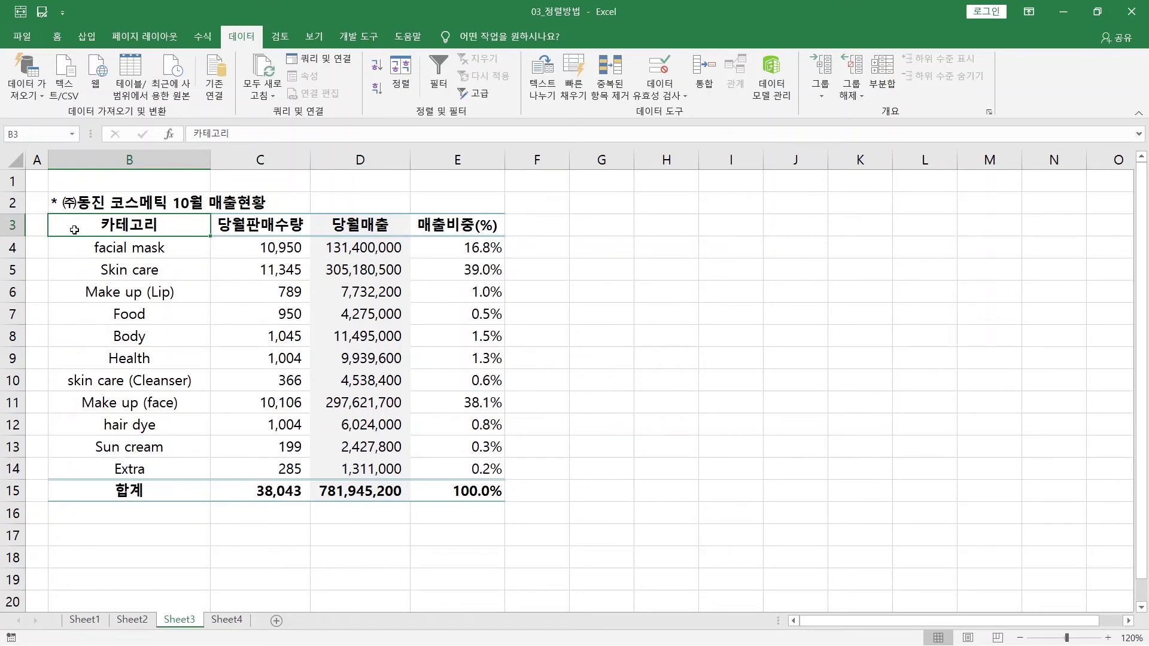
Start a sort of B3:E15 on Sheet3 and open the custom list (사용자 지정 목록) settings for its order.
drag(89, 253, 93, 469)
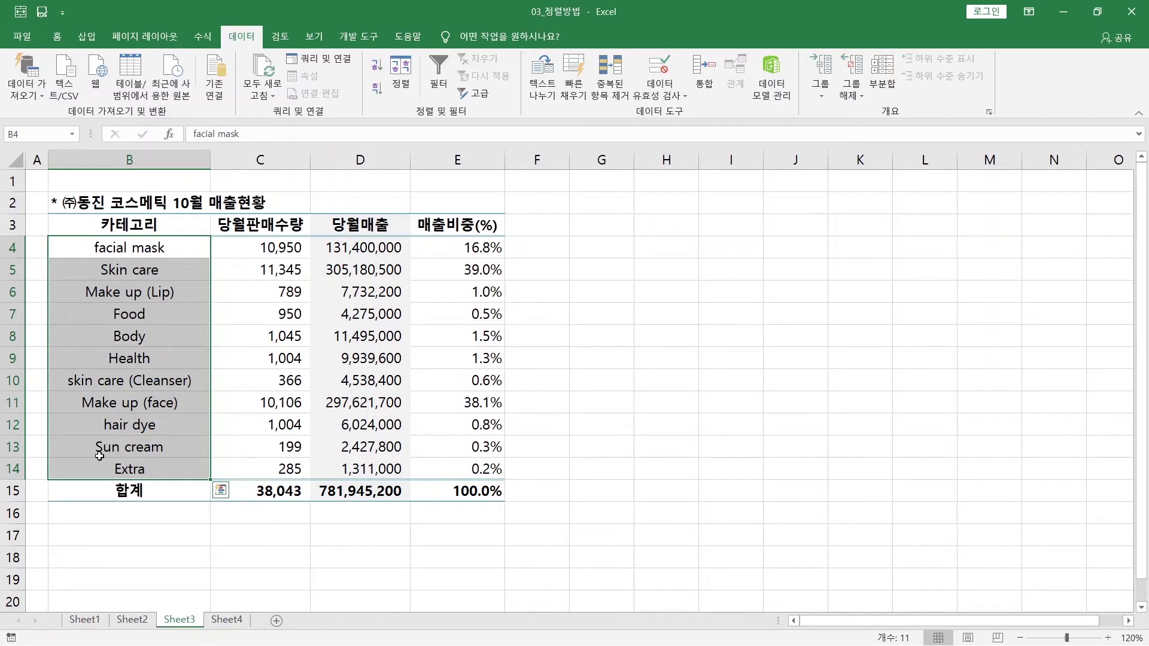
click(138, 225)
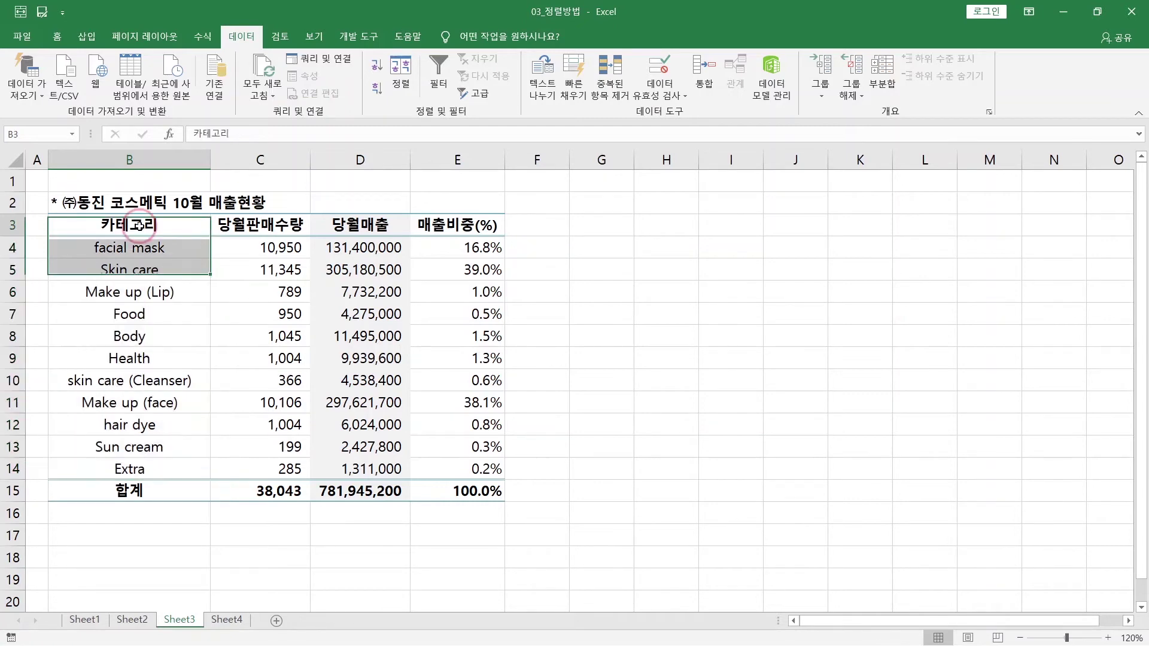
drag(138, 225, 466, 492)
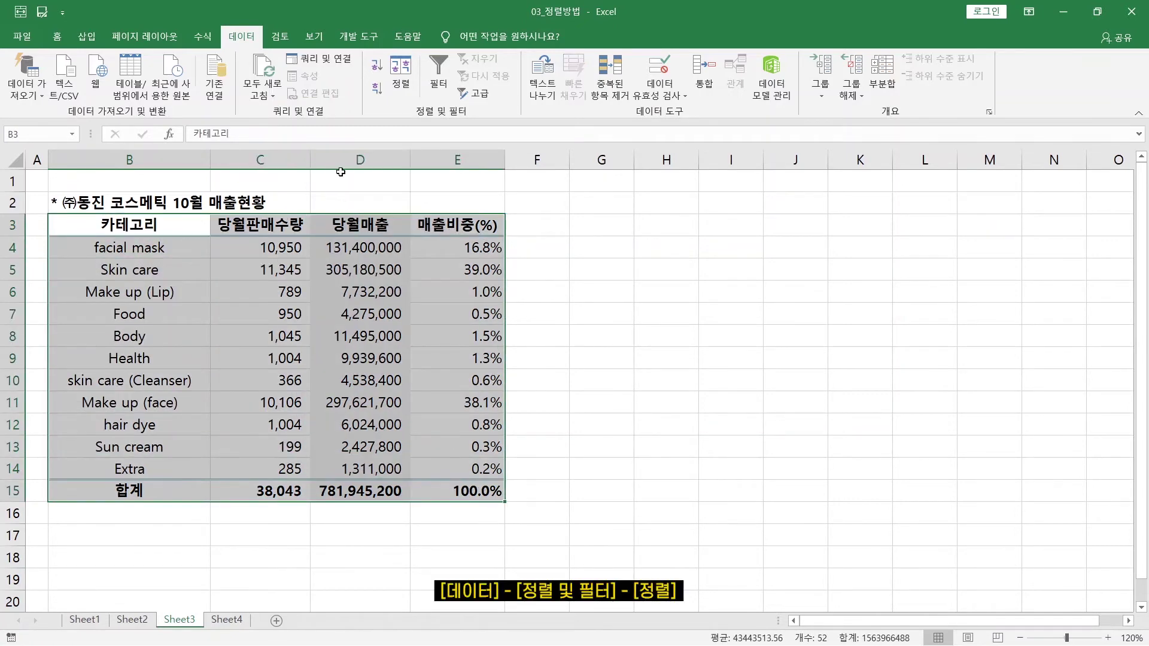
click(401, 77)
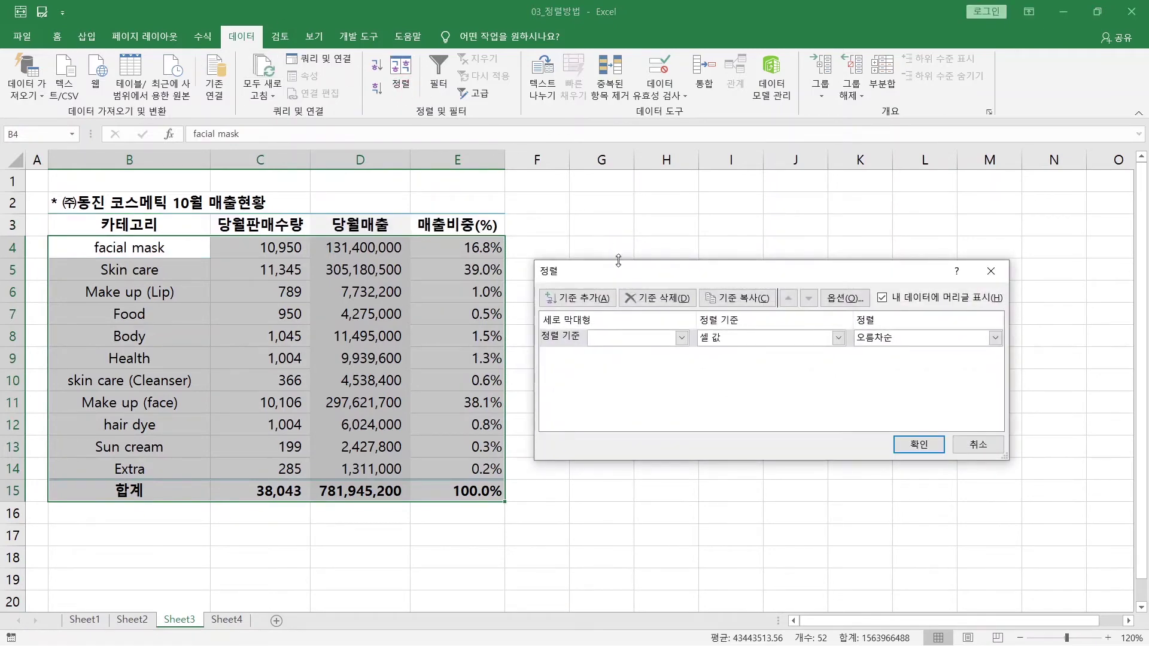
drag(619, 264, 583, 264)
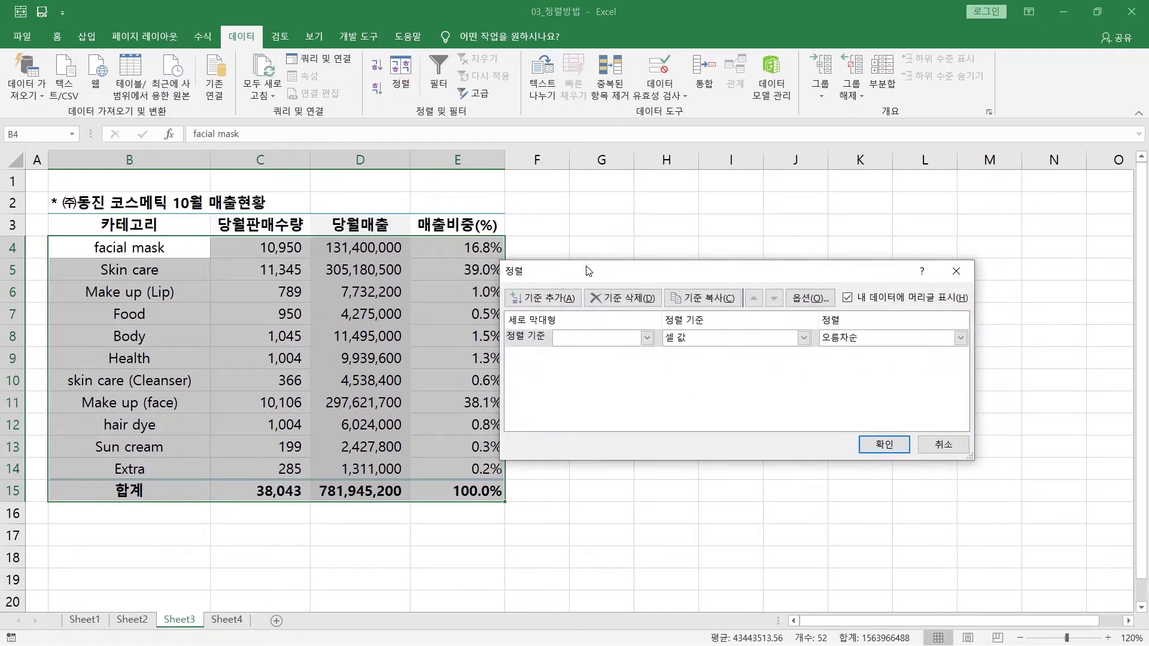
click(861, 338)
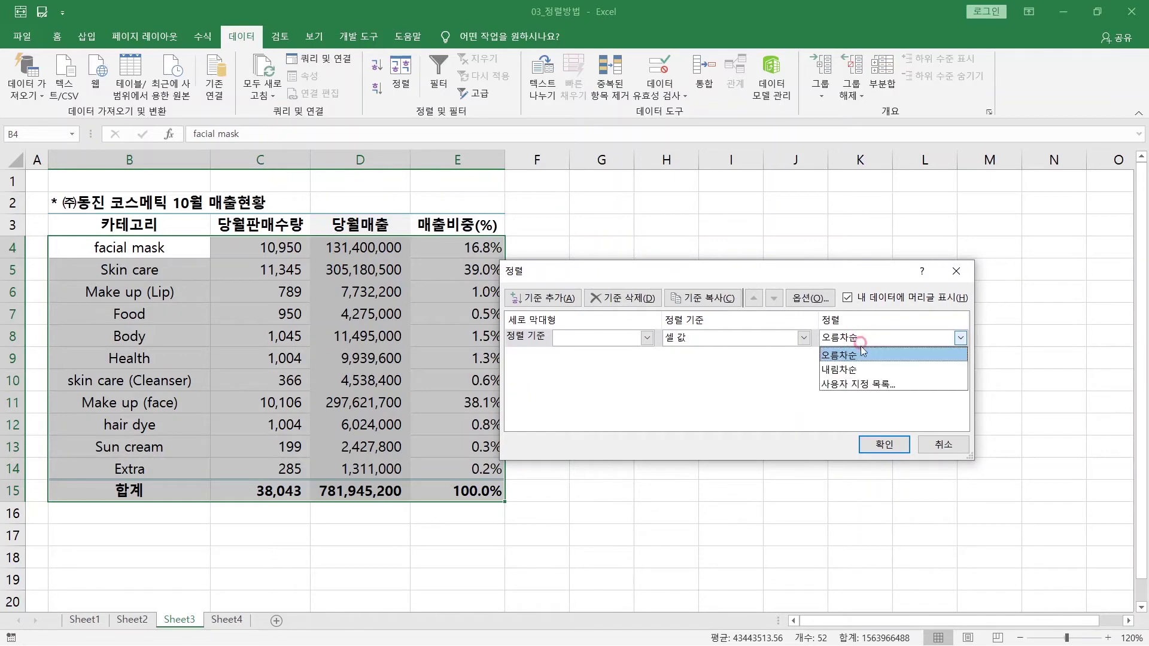
click(866, 386)
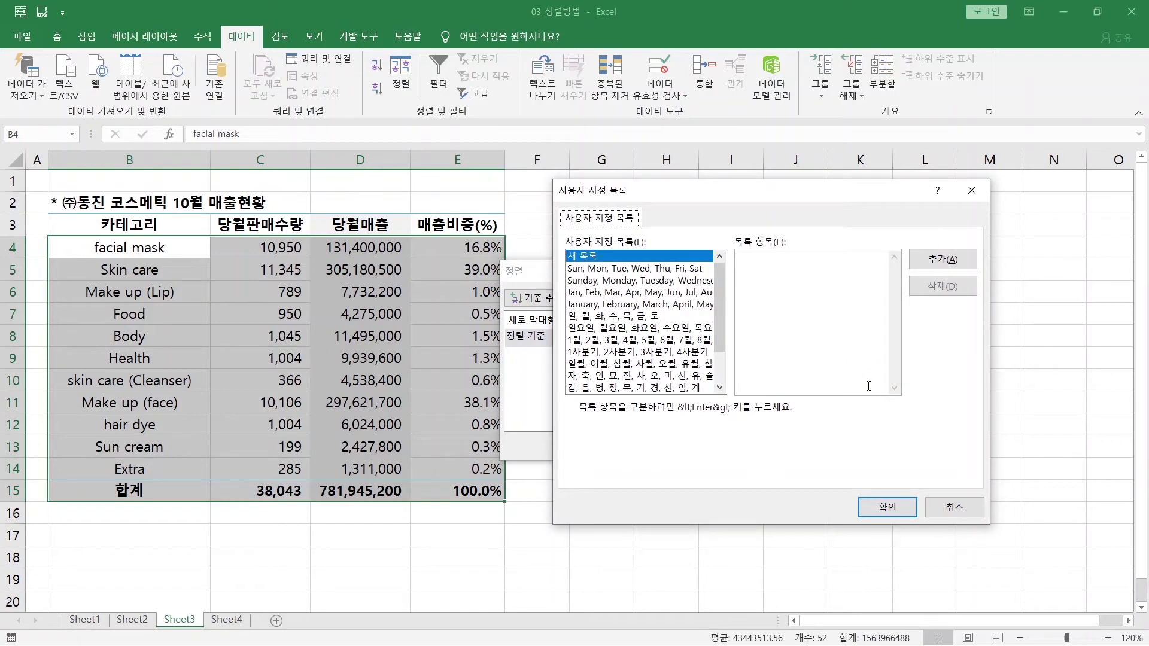
Enter Sun cream, Sealth, Skin care (Cleanser) and hair dye as the first entries of a new custom list.
click(832, 321)
text(Sun cream)
key(Return)
text(Sealth)
key(Return)
text(Skin care)
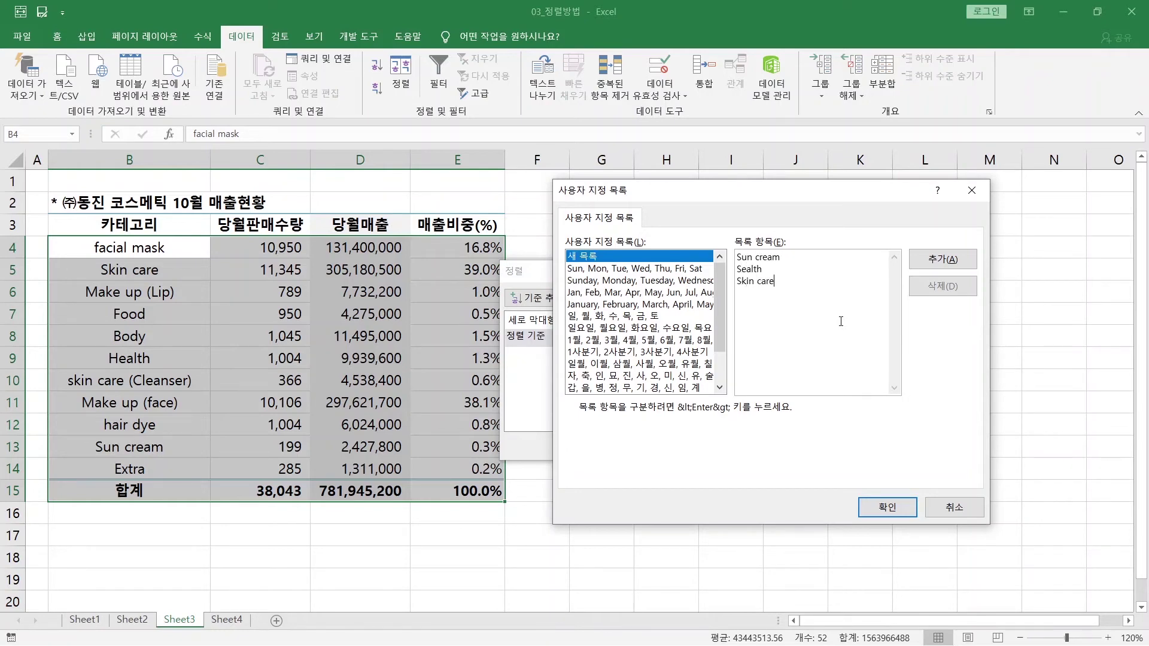
text( (Cleanser))
key(Return)
text(hair dye)
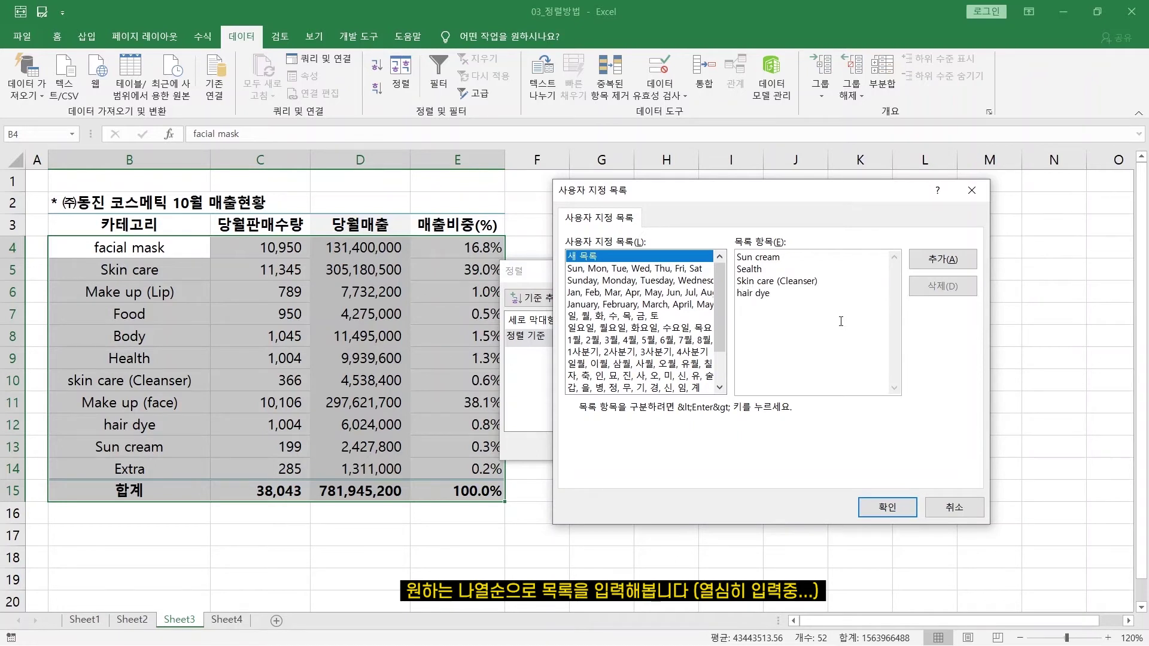
Continue the custom list with Make up (face), Food, Skin care, Body, Facial mask, Extra and Make up (Lip).
key(Return)
text(Make up (face))
key(Return)
text(Food)
key(Return)
text(Skin care)
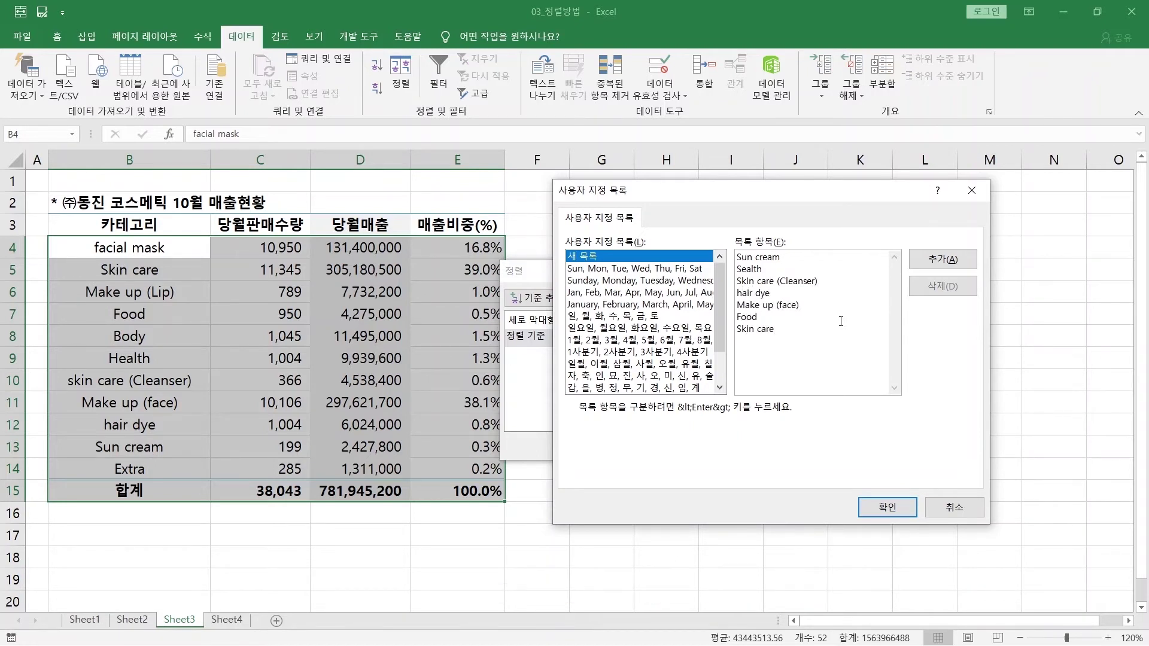
key(Return)
text(Body)
key(Return)
text(Facial mask)
key(Return)
text(Extra)
key(Return)
text(Make up (Lip))
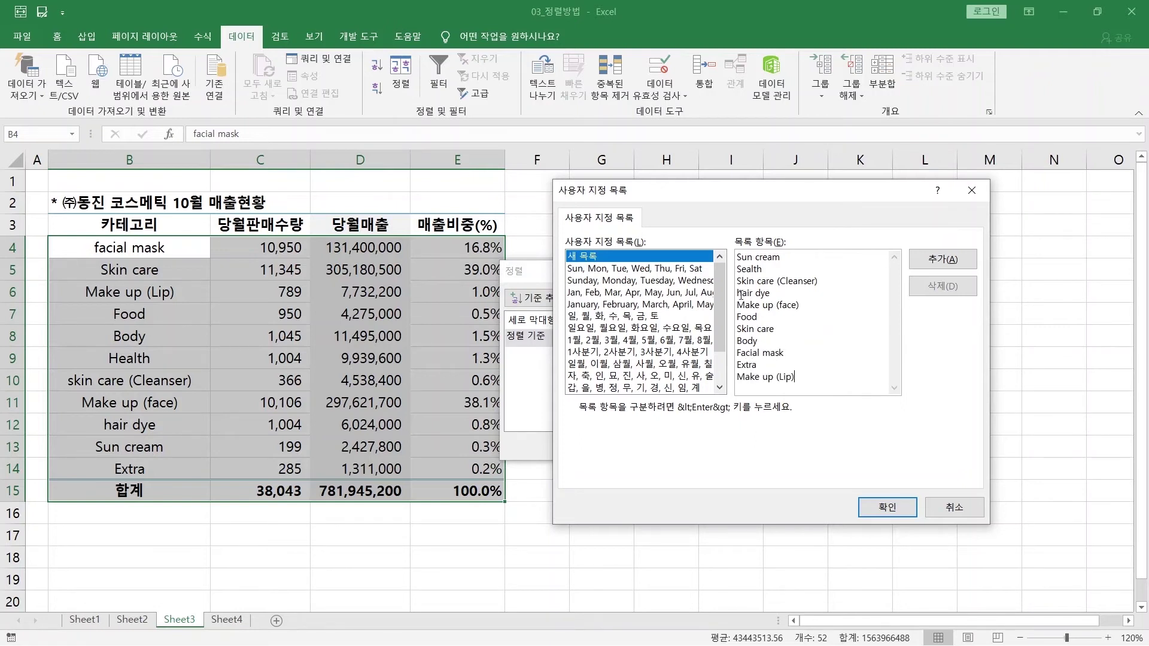
Correct the entry Sealth to Health, add the custom list and use it as the sort order.
click(744, 270)
key(BackSpace)
text(H)
click(943, 258)
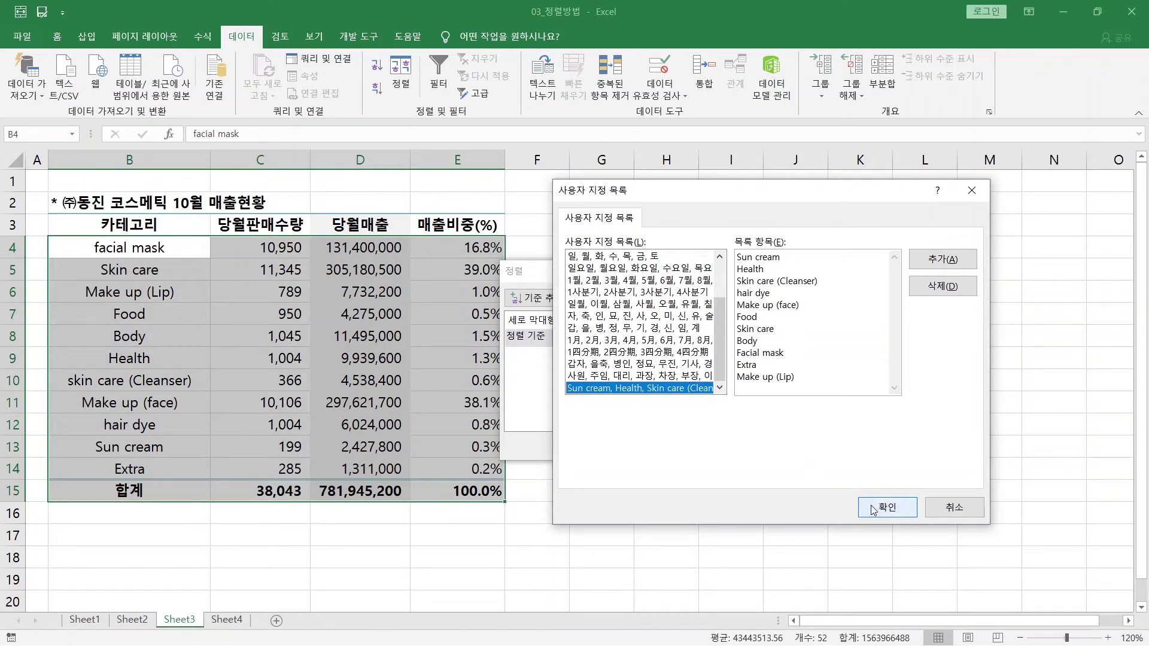
click(904, 507)
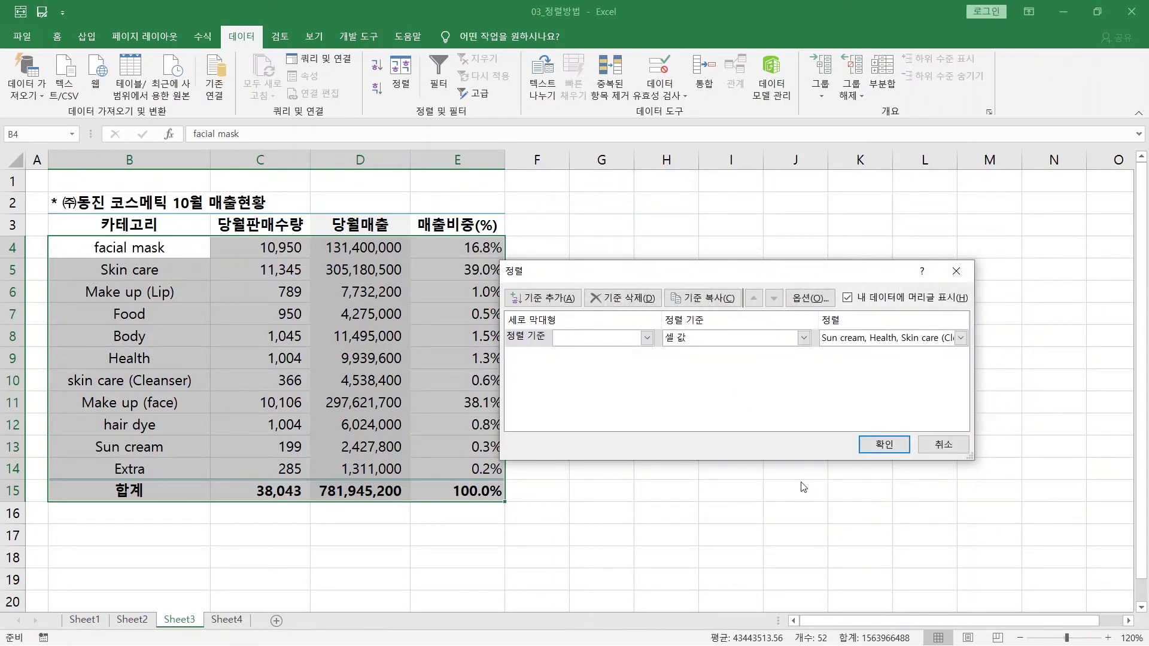
Sort the Sheet3 table by 카테고리 in the custom list order and check the category cells B4:B14.
click(646, 338)
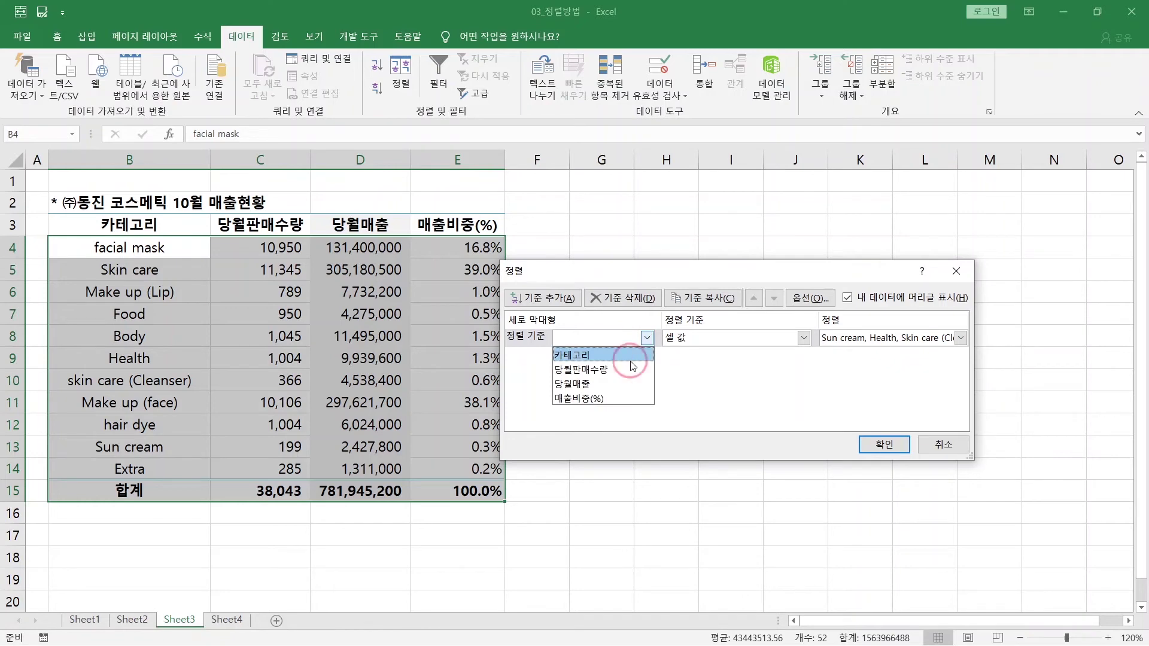
click(635, 354)
click(901, 447)
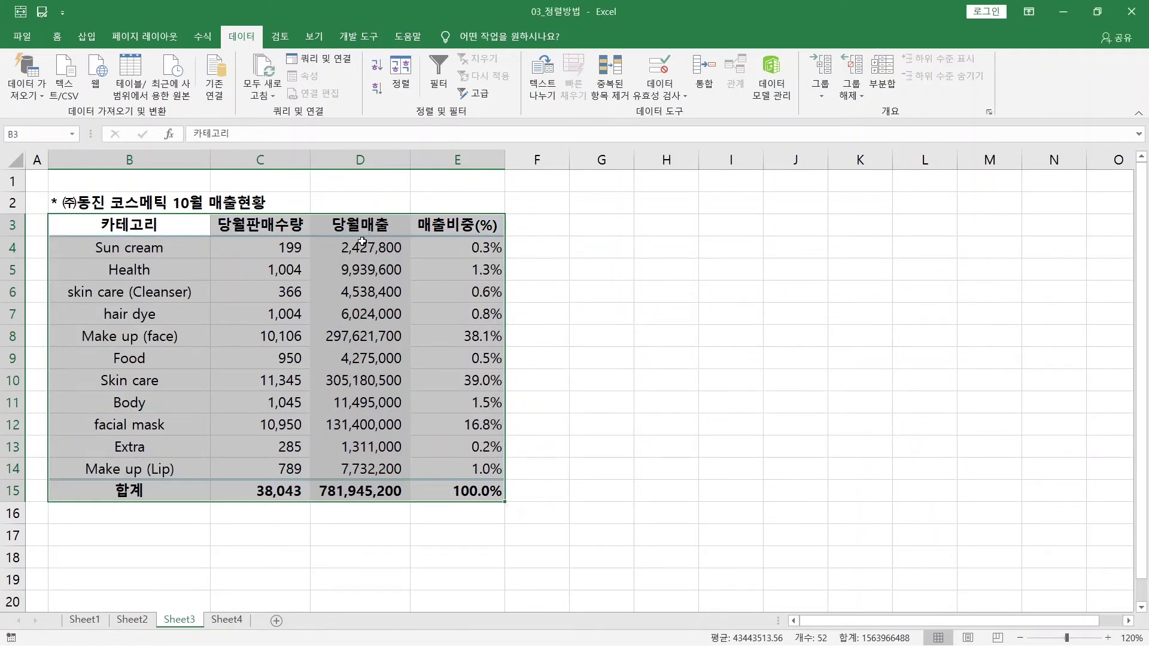
click(192, 252)
drag(192, 252, 159, 471)
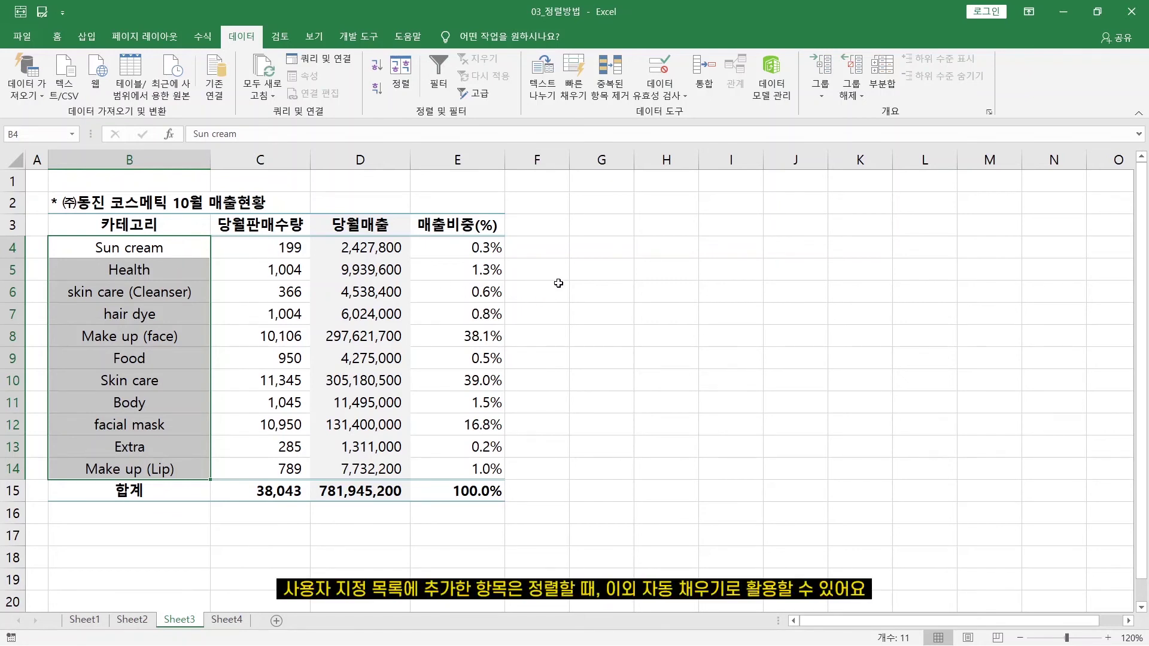
Enter sun cream in G4 and autofill down to G14 so the custom list entries follow.
click(605, 249)
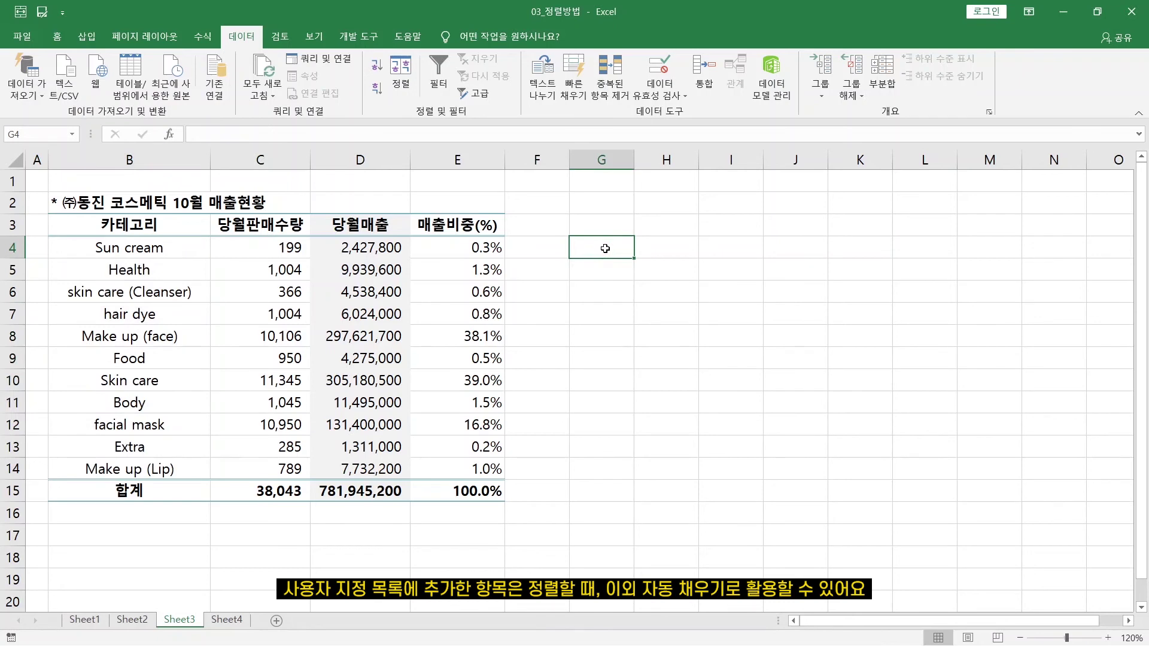
text(sun cream)
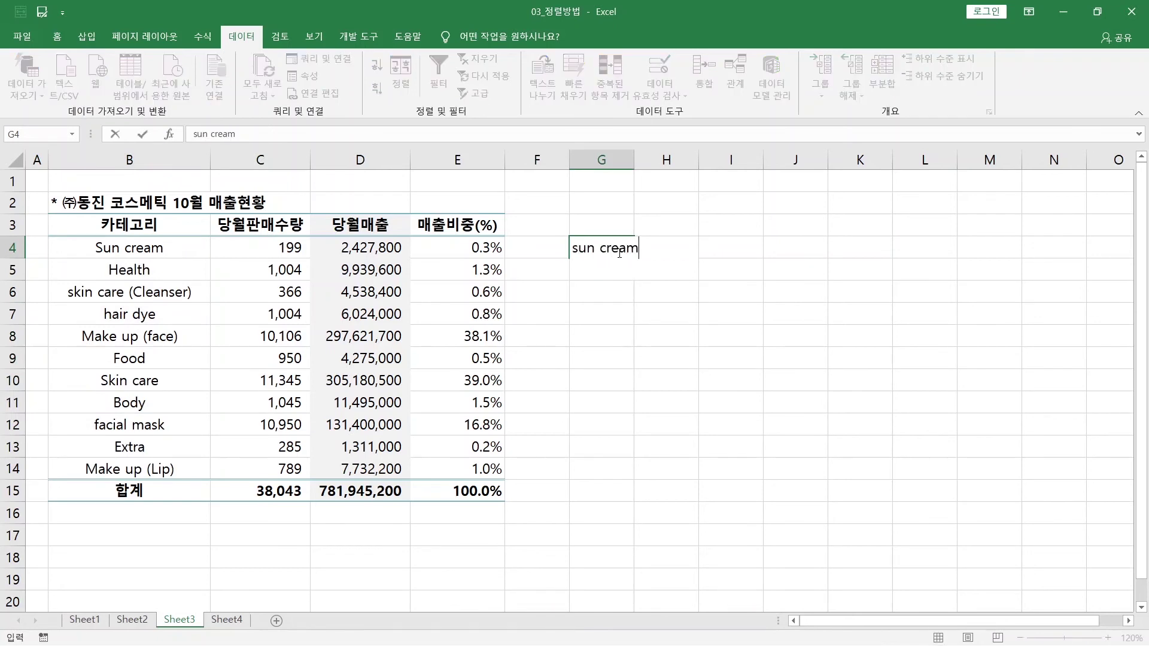
key(Return)
click(619, 252)
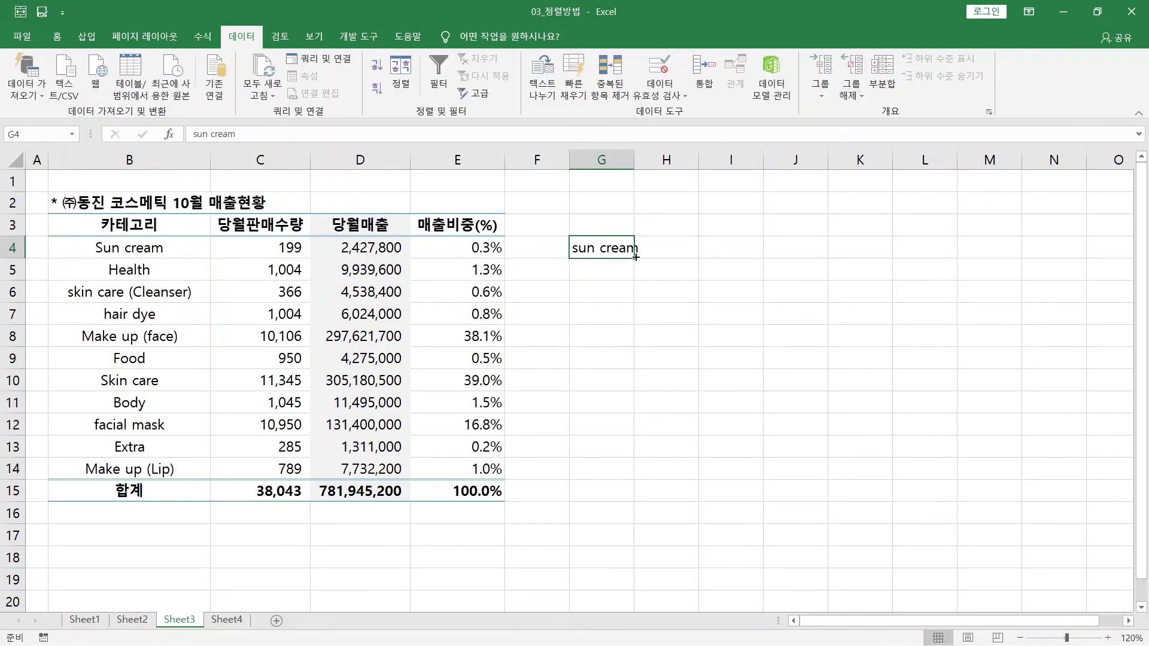
drag(633, 258, 616, 484)
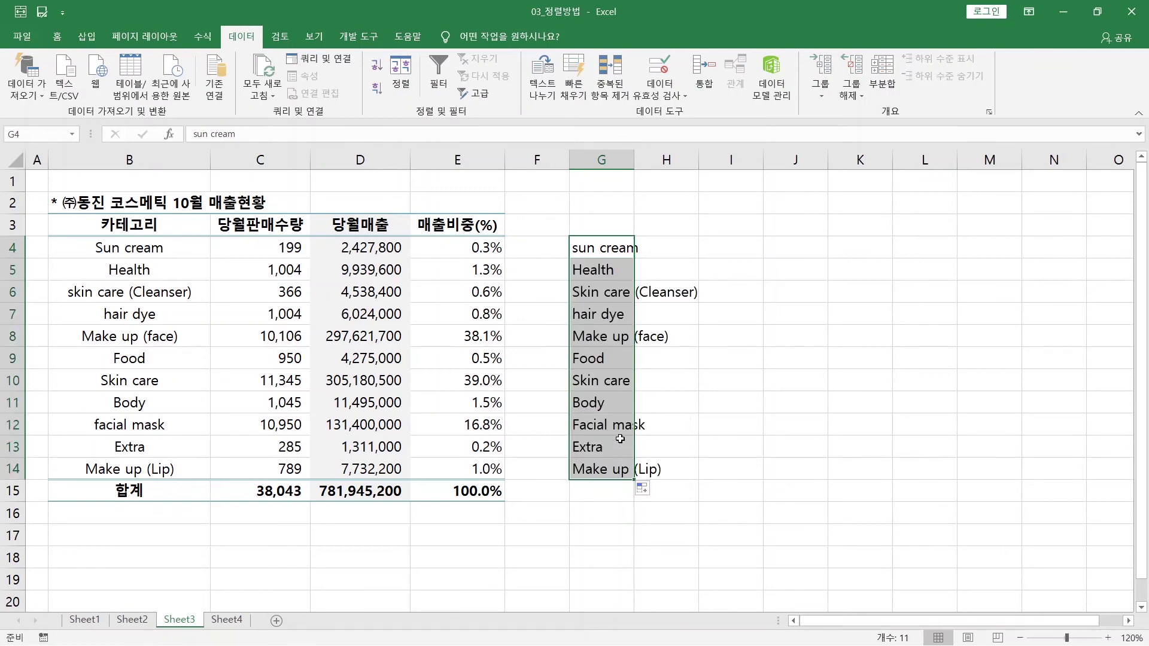
click(624, 246)
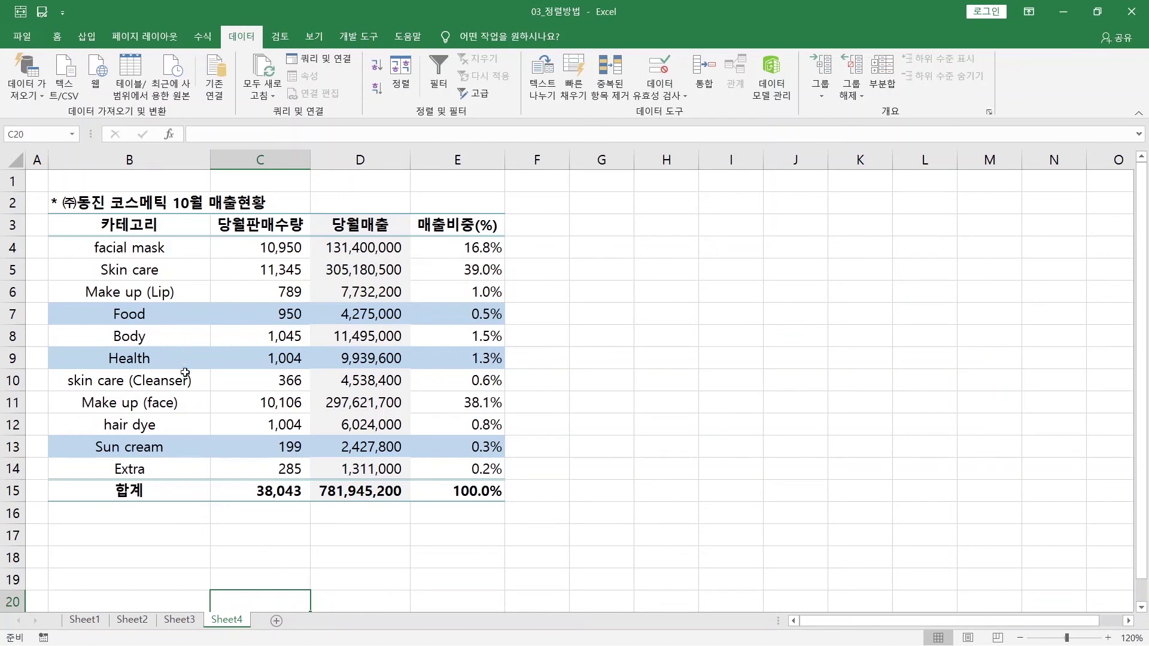
Examine the blue-filled rows, the 당월매출 values and the unfilled rows of the Sheet4 sales table.
drag(174, 315, 461, 320)
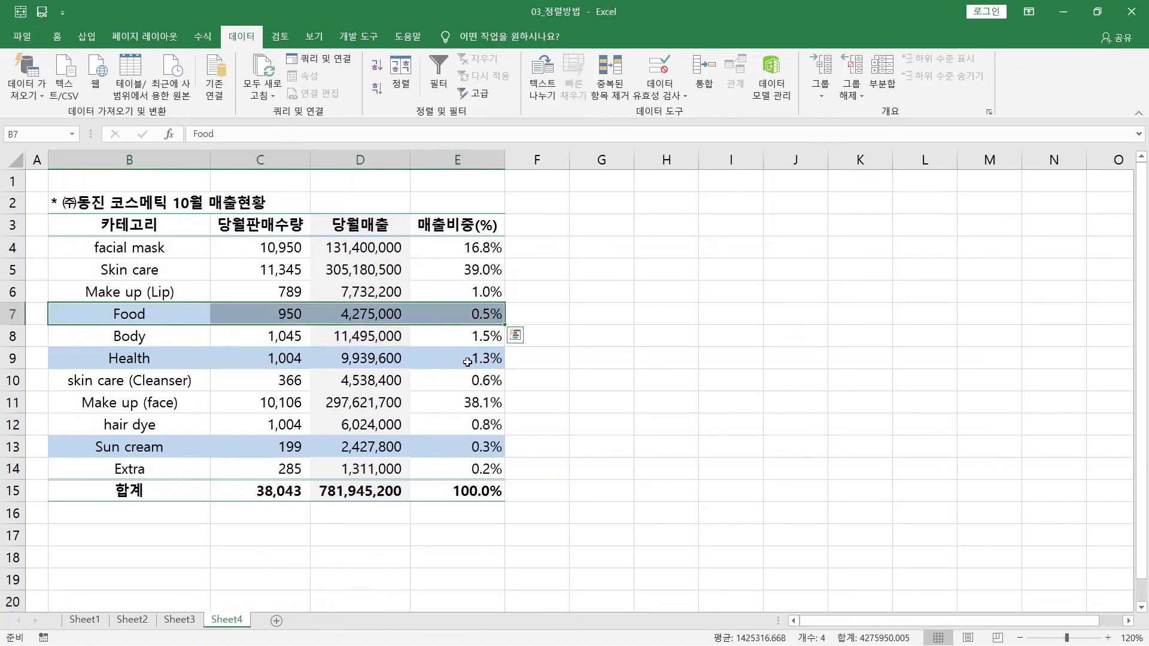
drag(467, 360, 187, 366)
drag(178, 446, 429, 449)
click(428, 449)
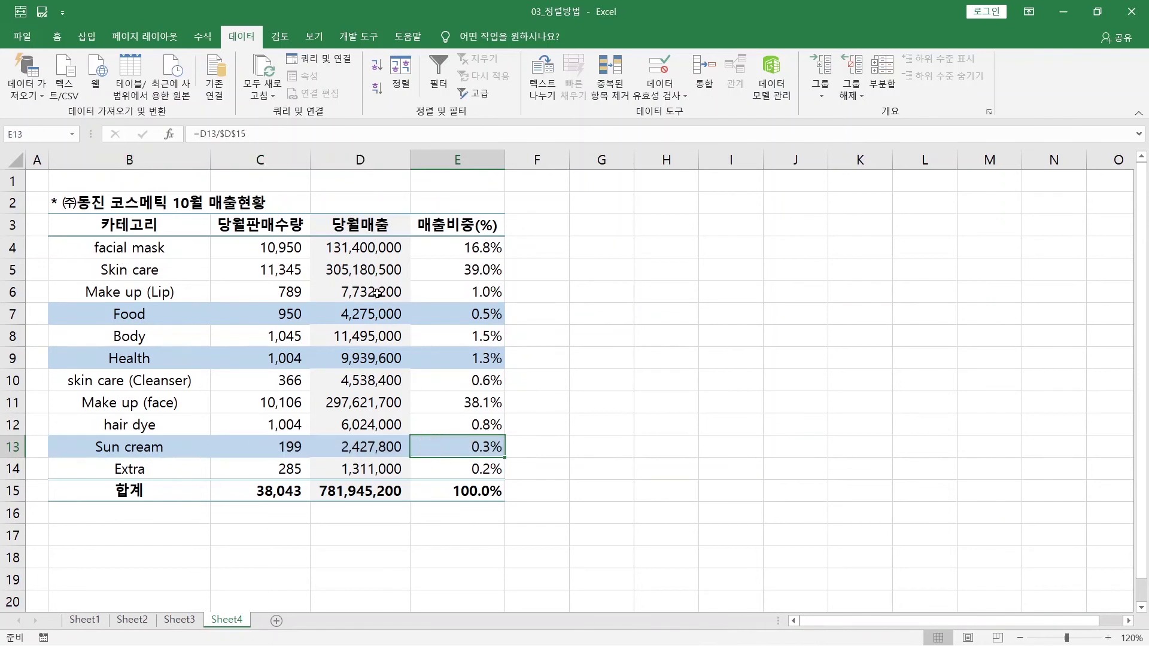
drag(363, 270, 329, 484)
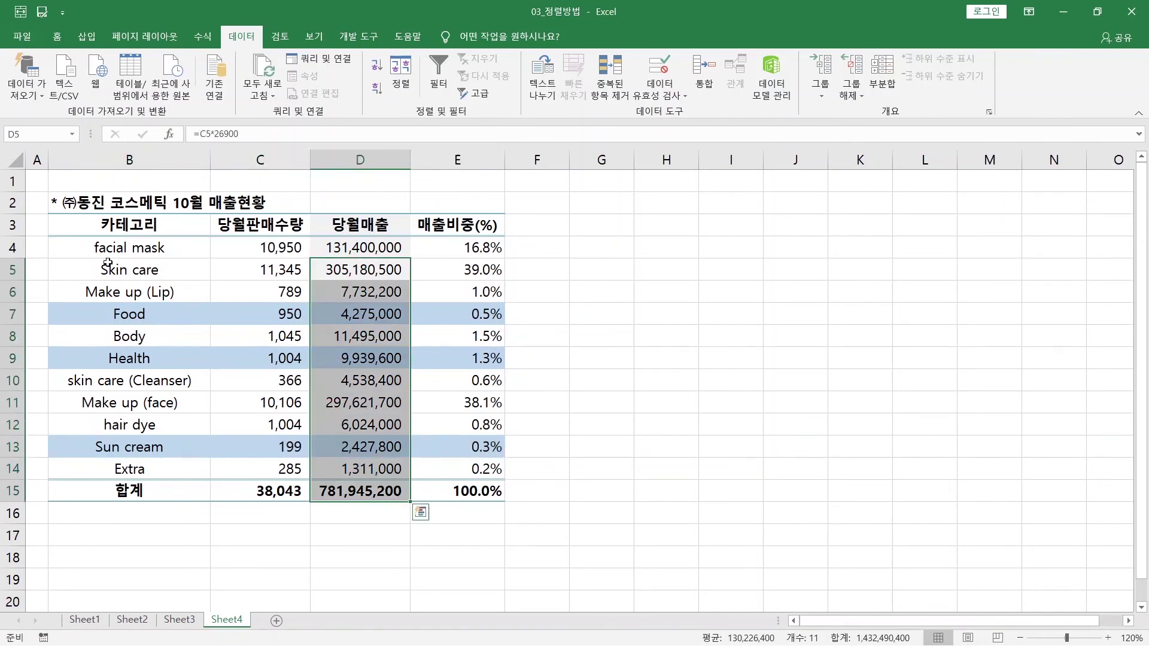
drag(119, 245, 431, 294)
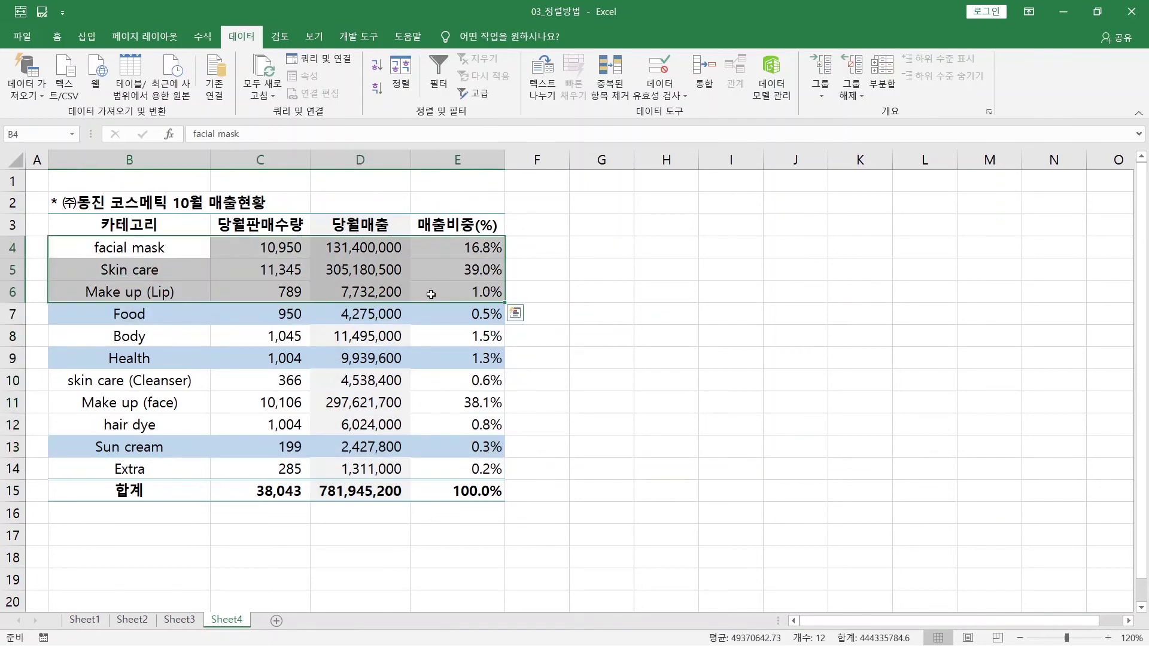
drag(192, 318, 473, 468)
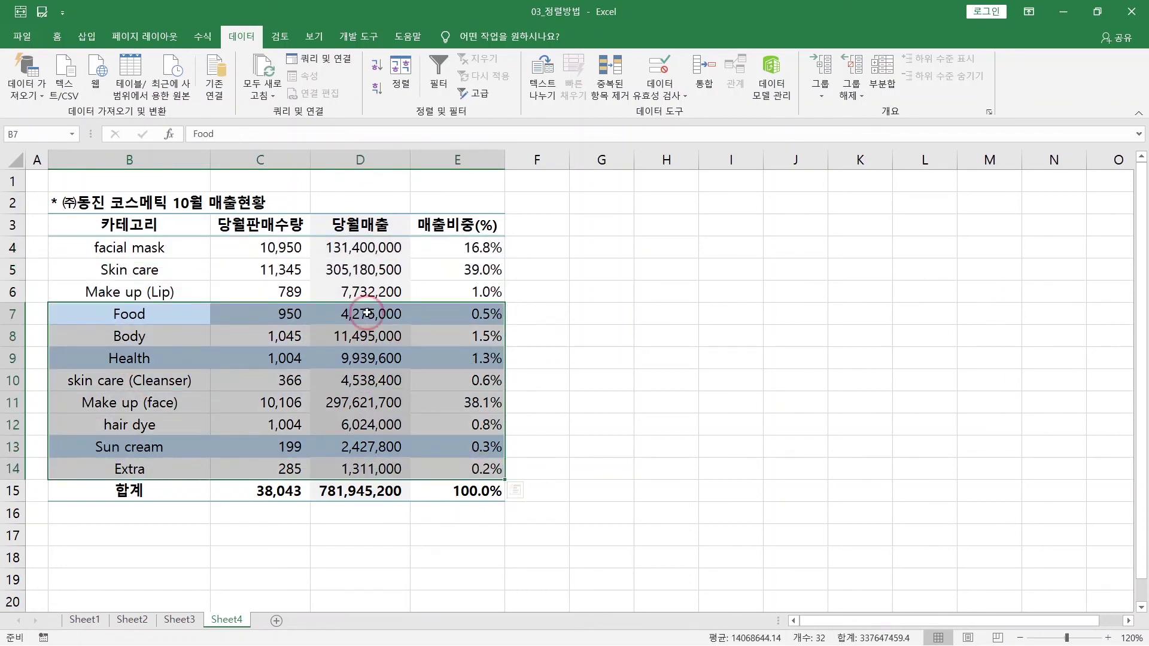
click(367, 313)
Set up a sort of B3:E14 on Sheet4 with 당월매출 by cell colour (셀 색), light blue shown on top, as the first level.
click(181, 225)
drag(180, 226, 478, 470)
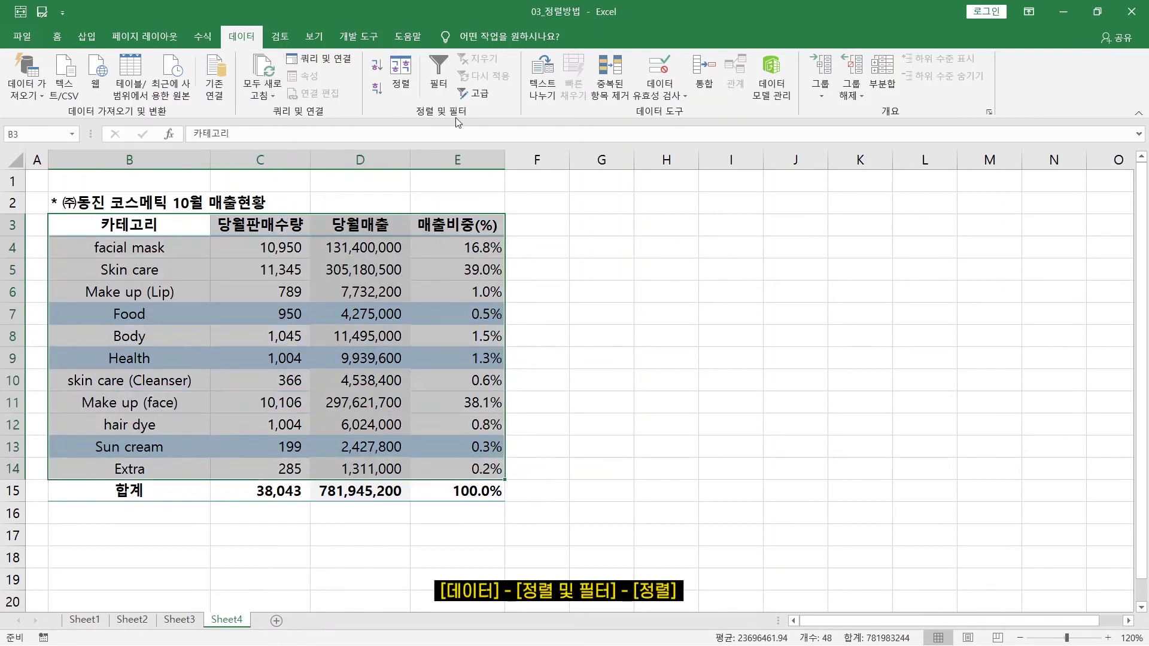
click(399, 76)
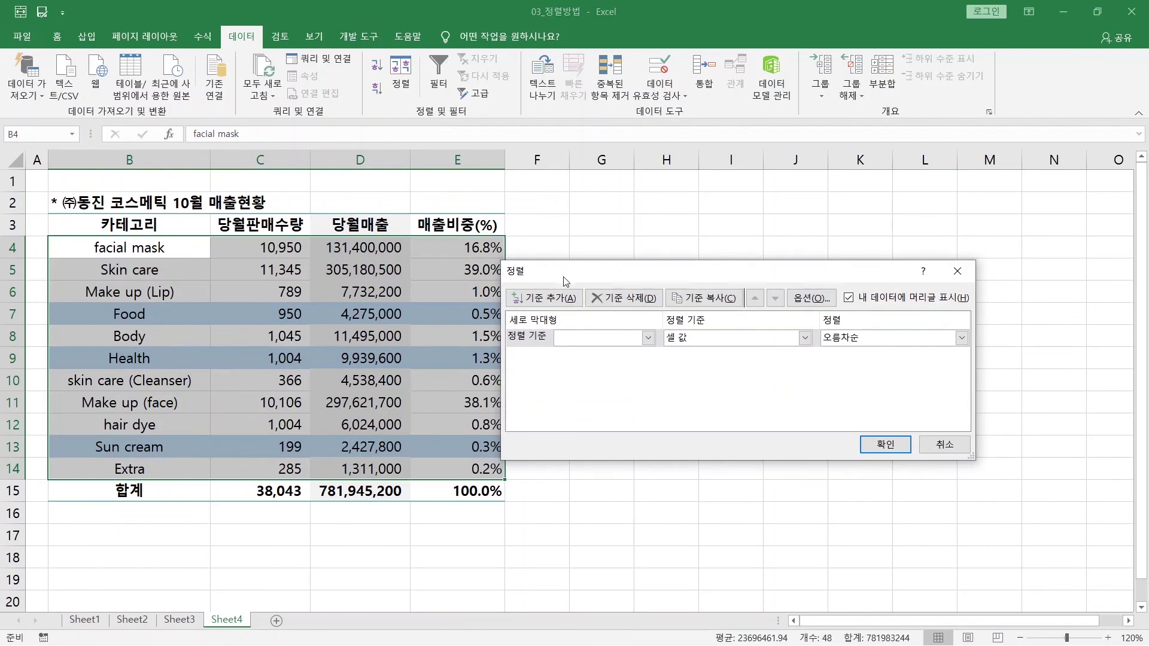
click(648, 338)
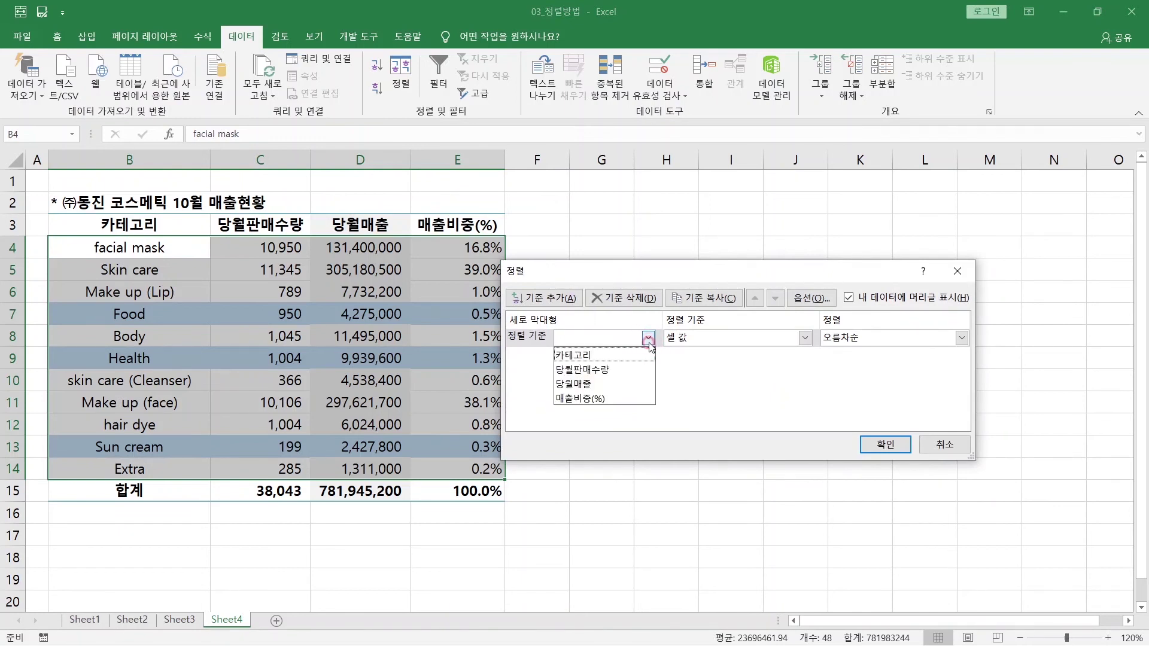
click(633, 385)
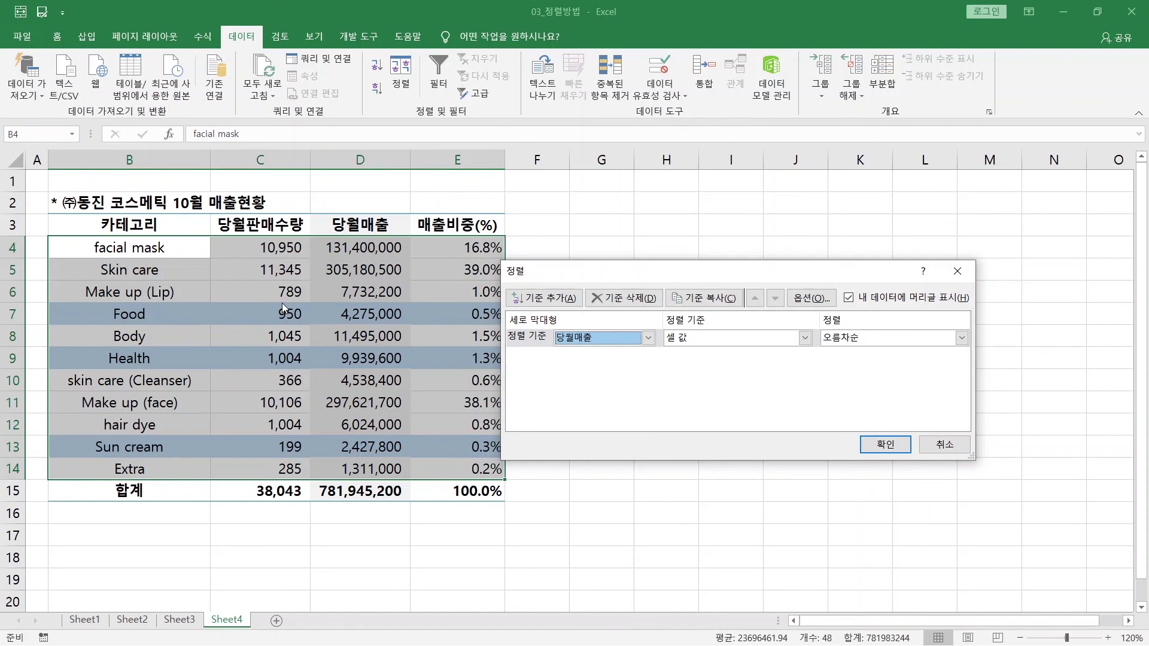
click(785, 339)
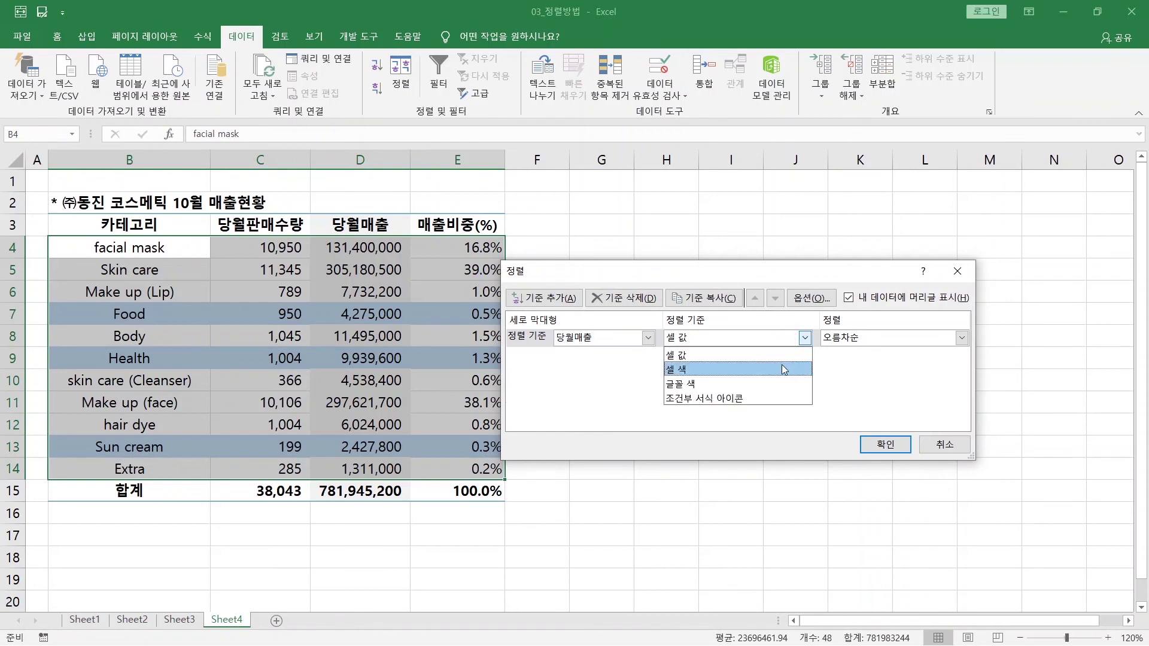
click(782, 365)
click(871, 339)
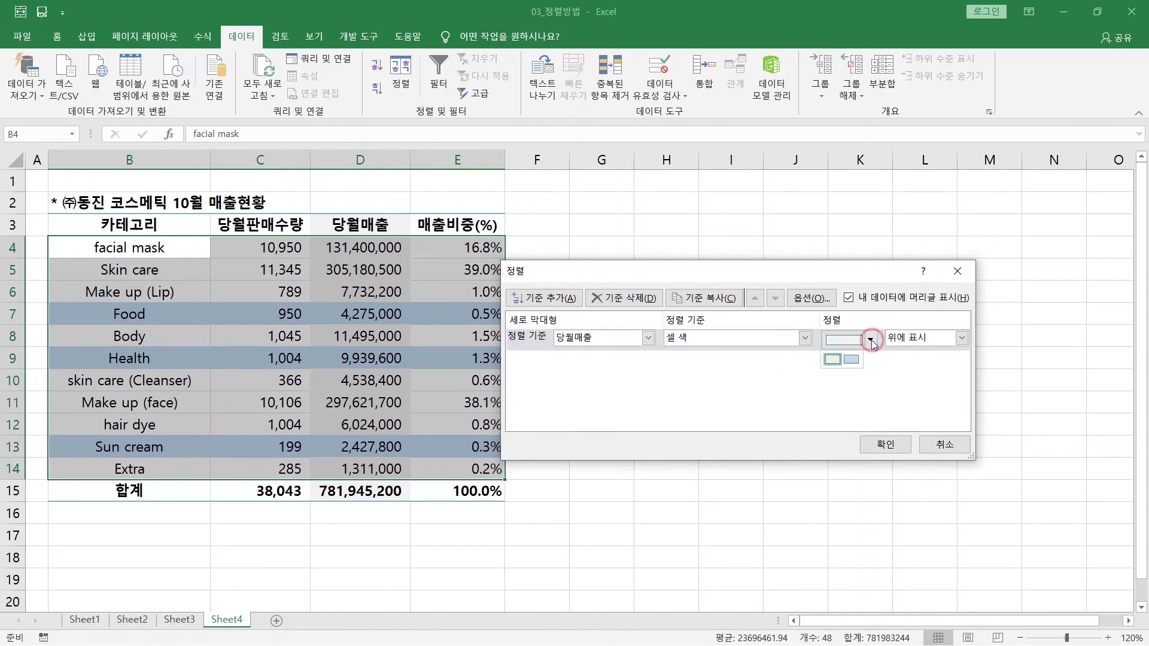
click(851, 359)
Add a second sort level on 당월매출 by cell values in descending order (내림차순) and apply the sort.
click(563, 299)
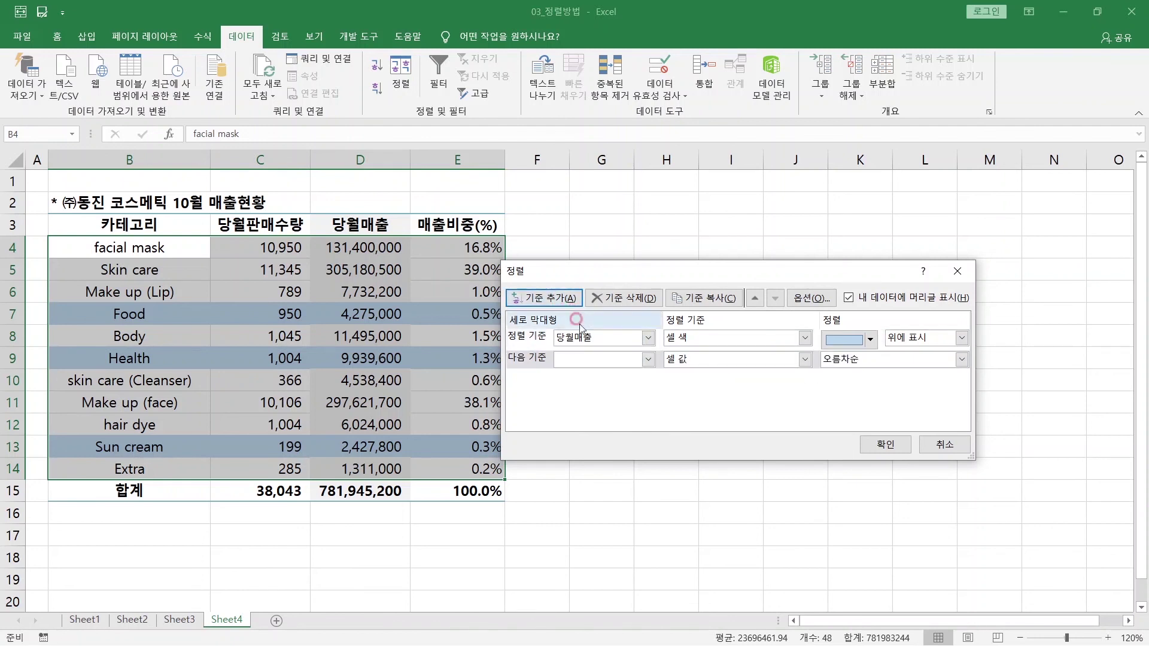
click(616, 360)
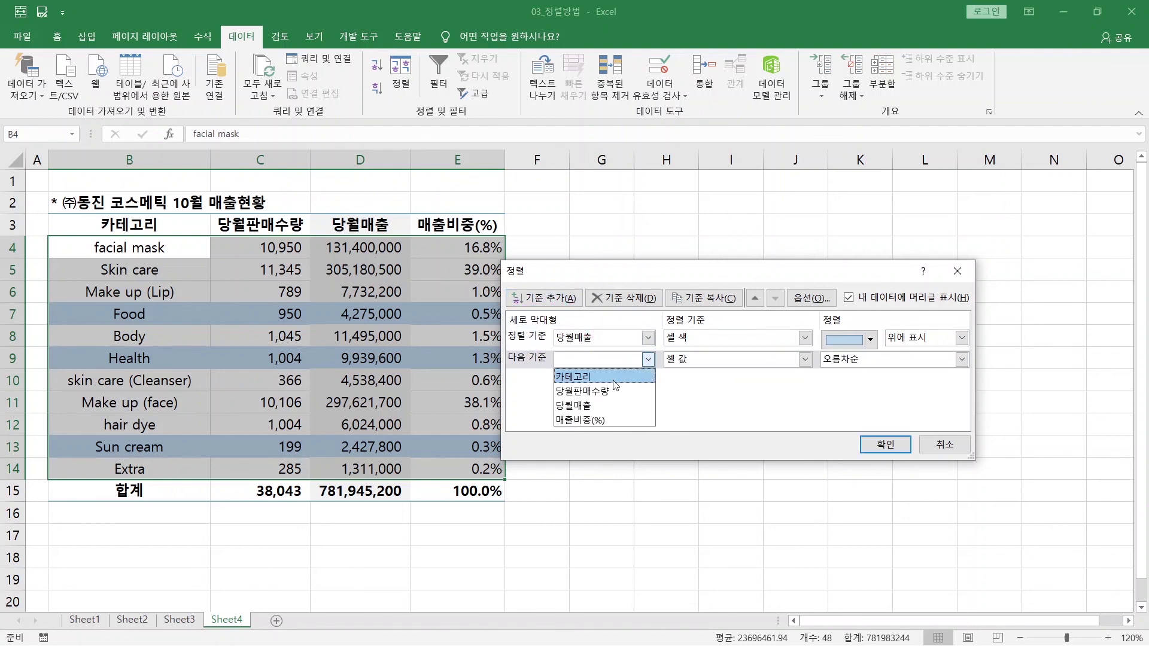
click(601, 406)
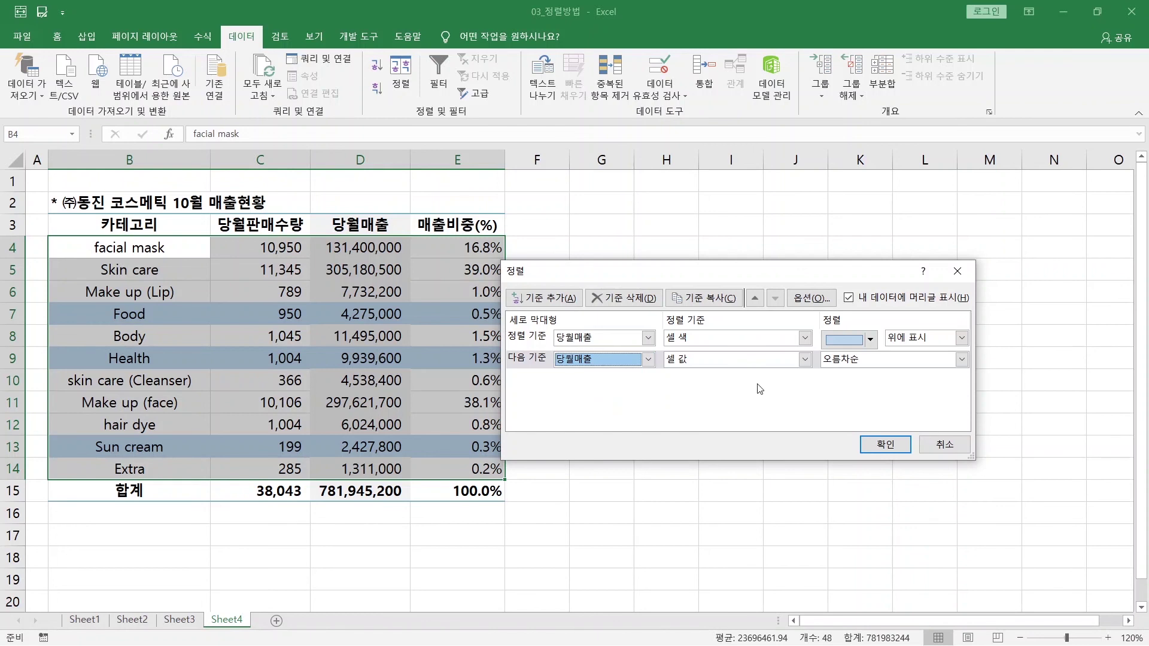
click(885, 361)
click(879, 391)
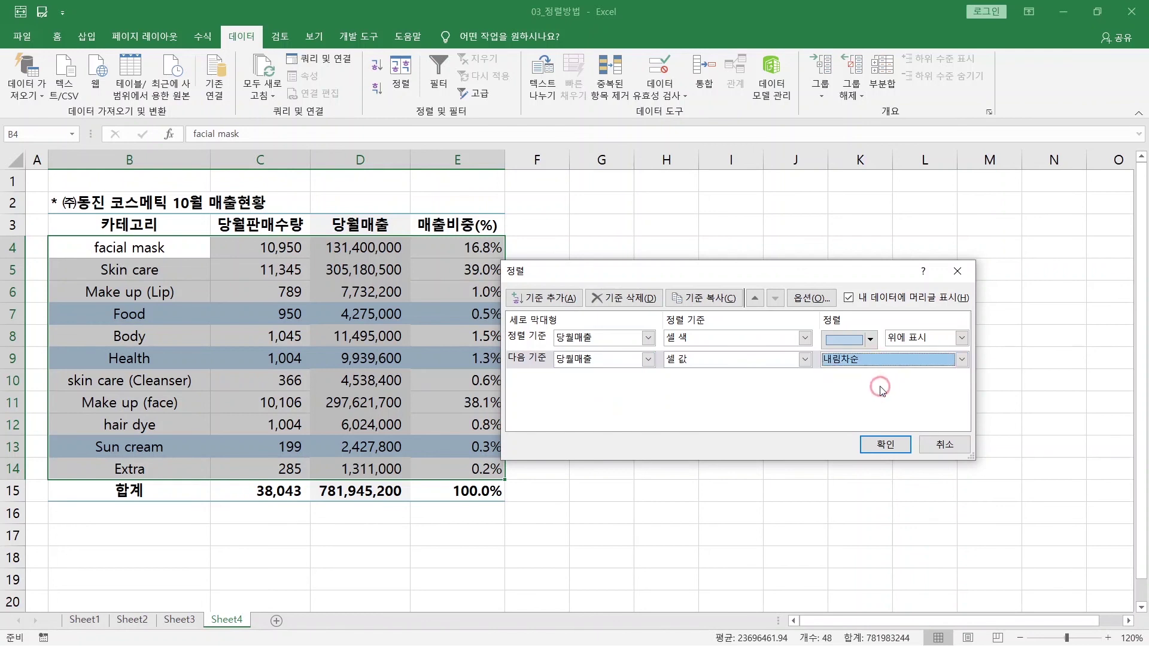
click(886, 444)
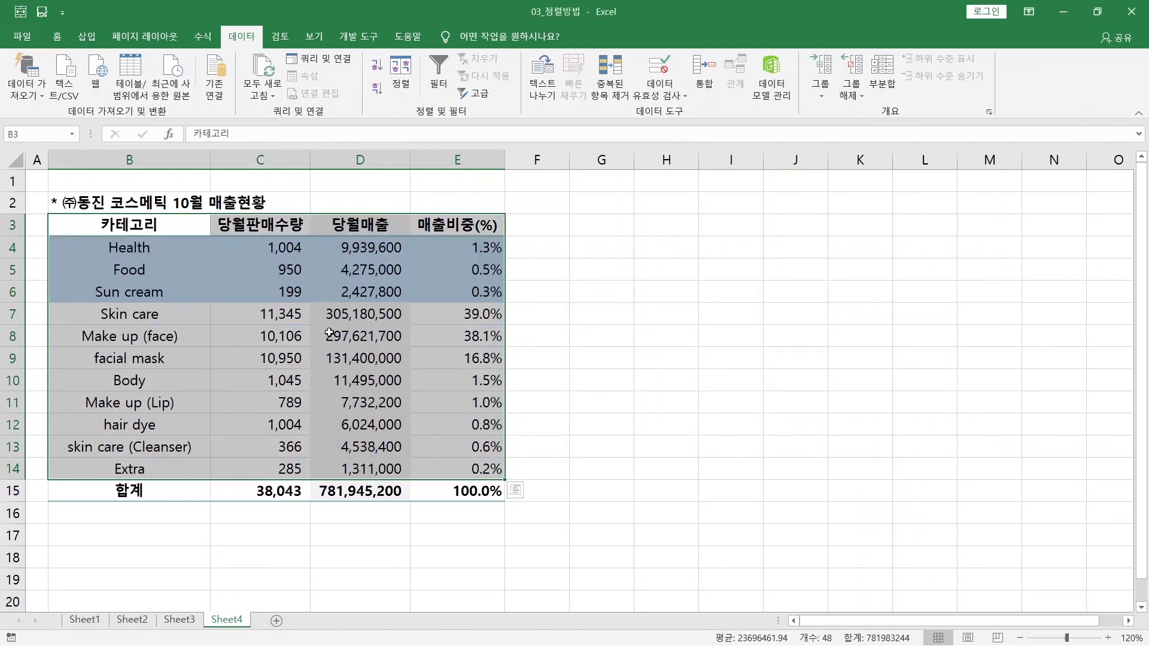
Check the order of the blue rows 4 to 6 and the unfilled rows 7 to 14 in the sorted table.
drag(187, 311, 431, 312)
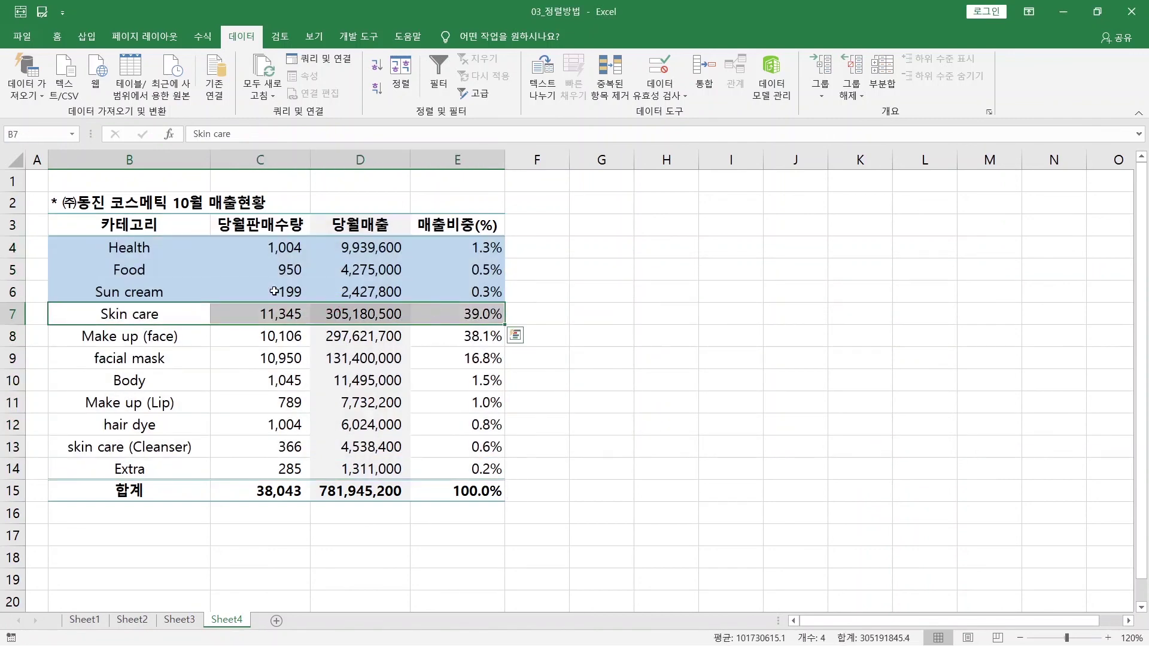
drag(183, 252, 450, 294)
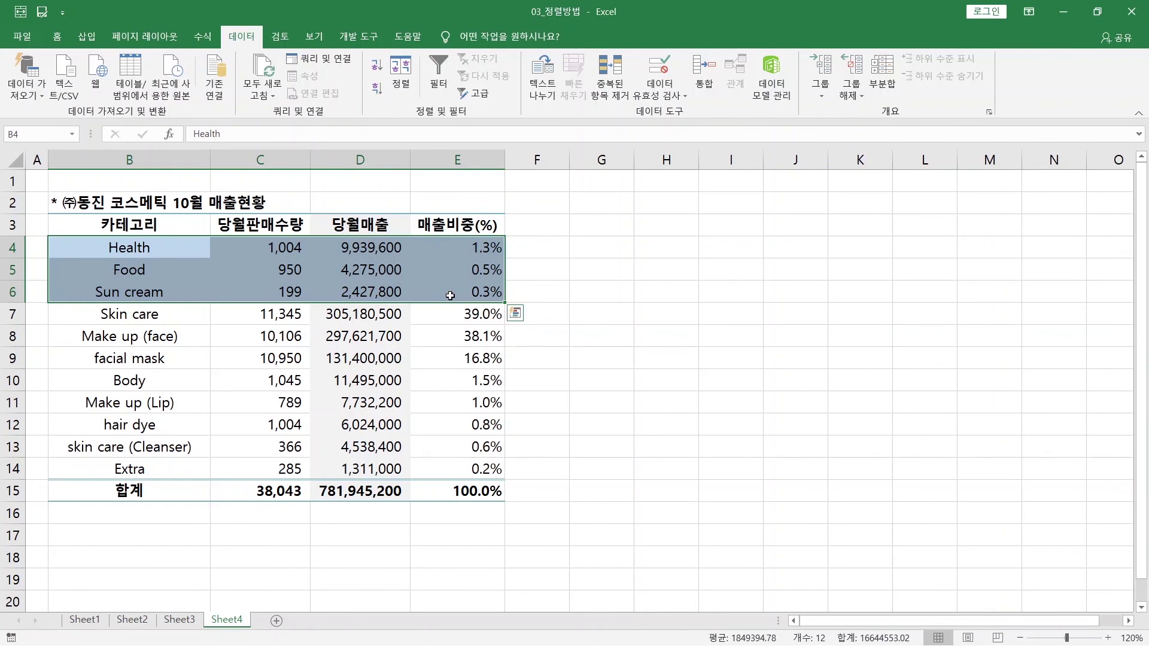
click(358, 251)
drag(358, 251, 353, 290)
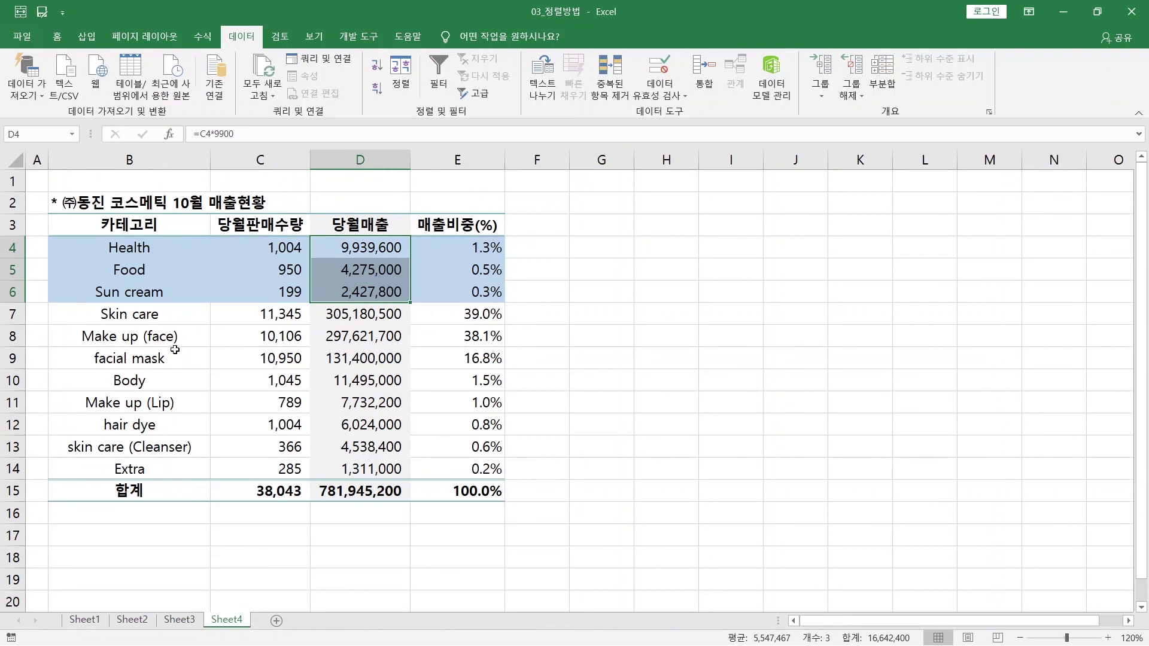
click(174, 323)
drag(174, 323, 447, 467)
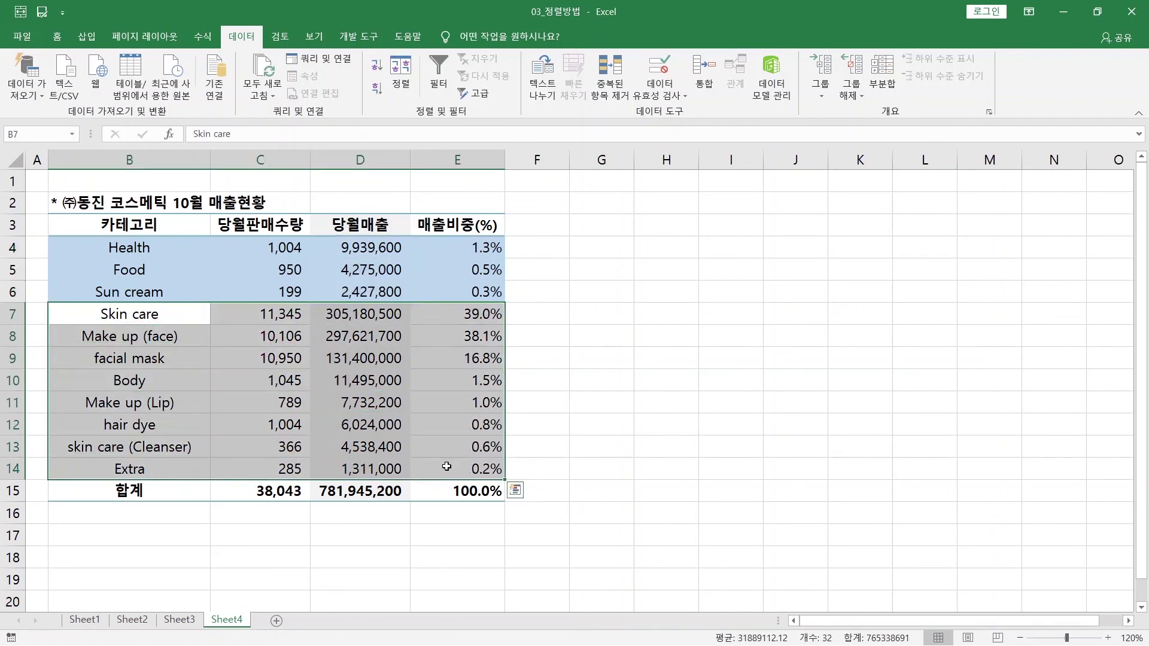
click(447, 462)
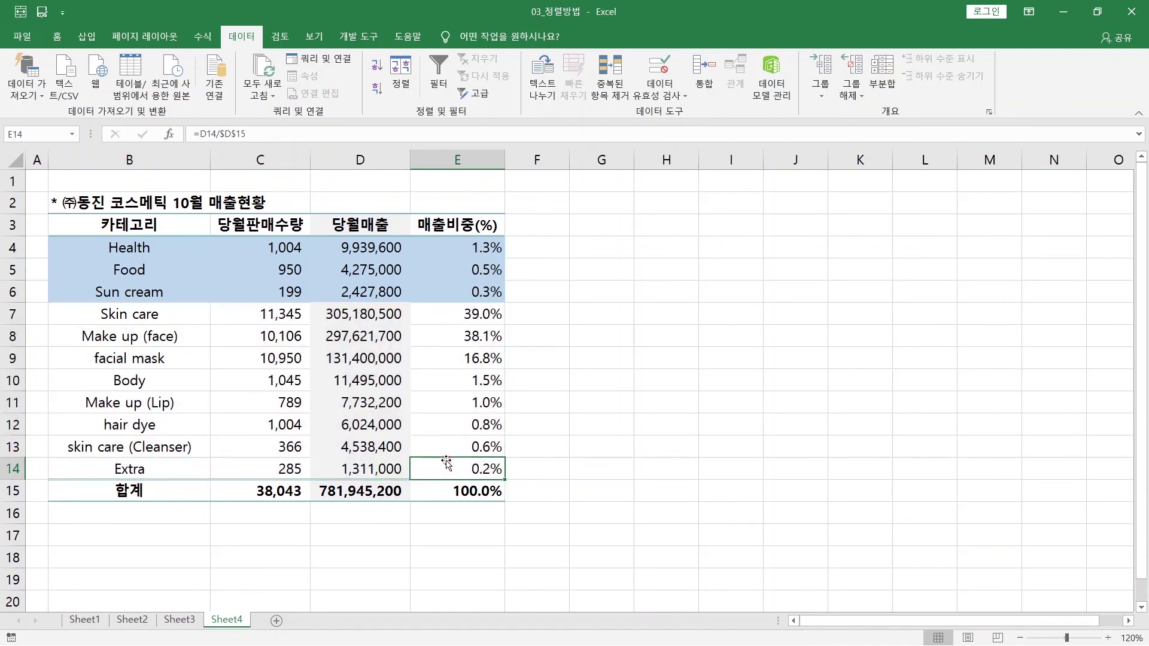